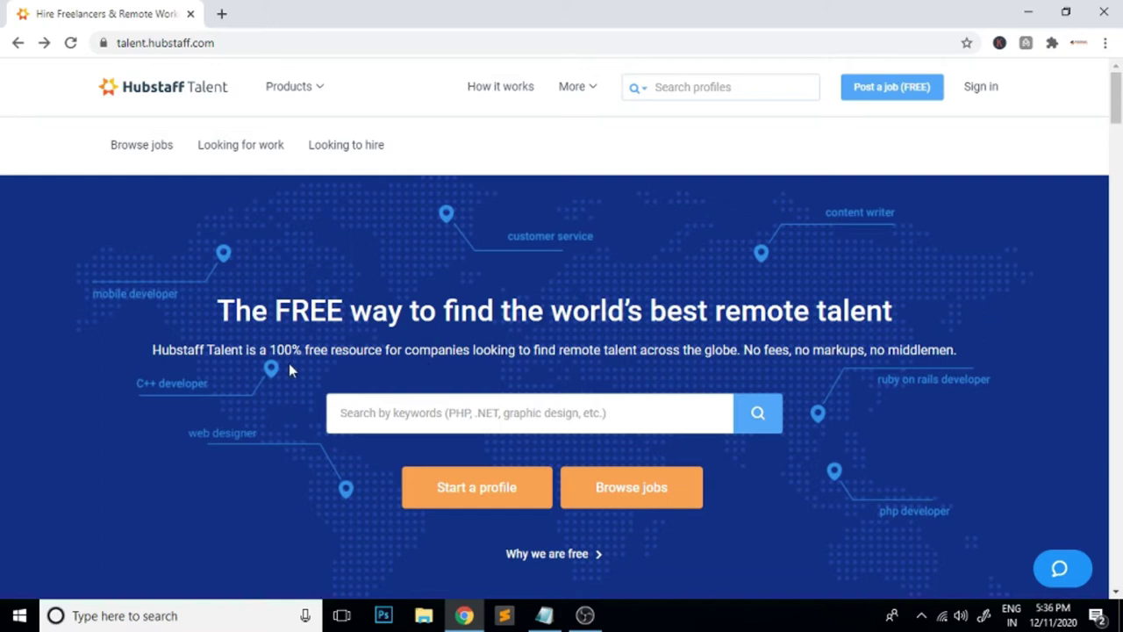
Highlight the 100% free claim on the home page, then start a freelancer profile
{"action": "left_click_drag", "start_coordinate": [270, 349], "coordinate": [400, 349]}
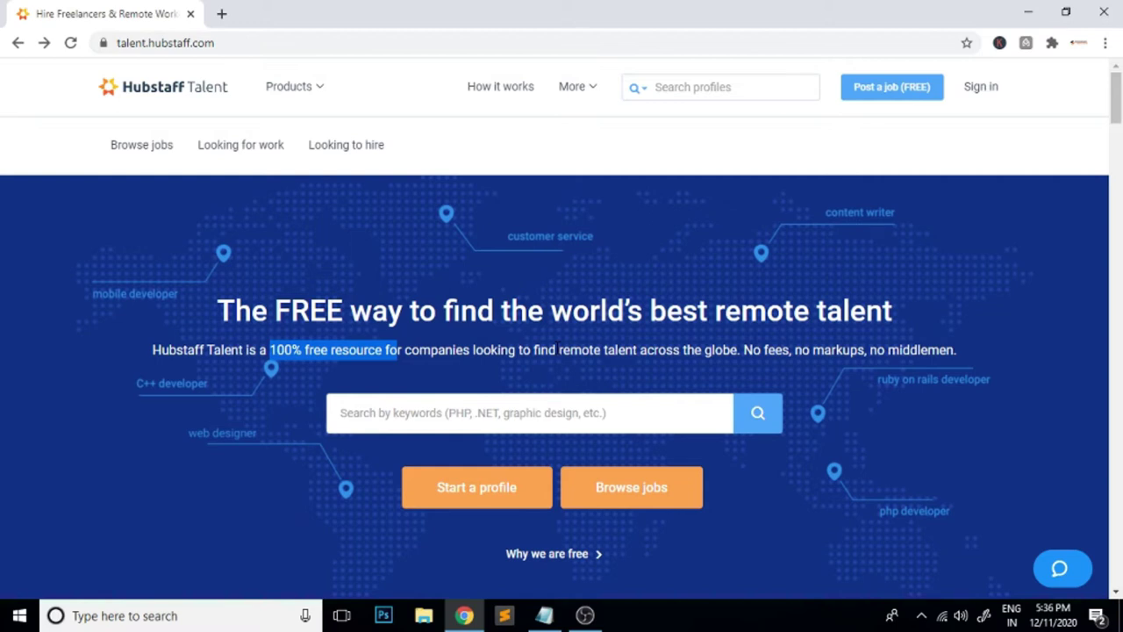
{"action": "left_click", "coordinate": [438, 343]}
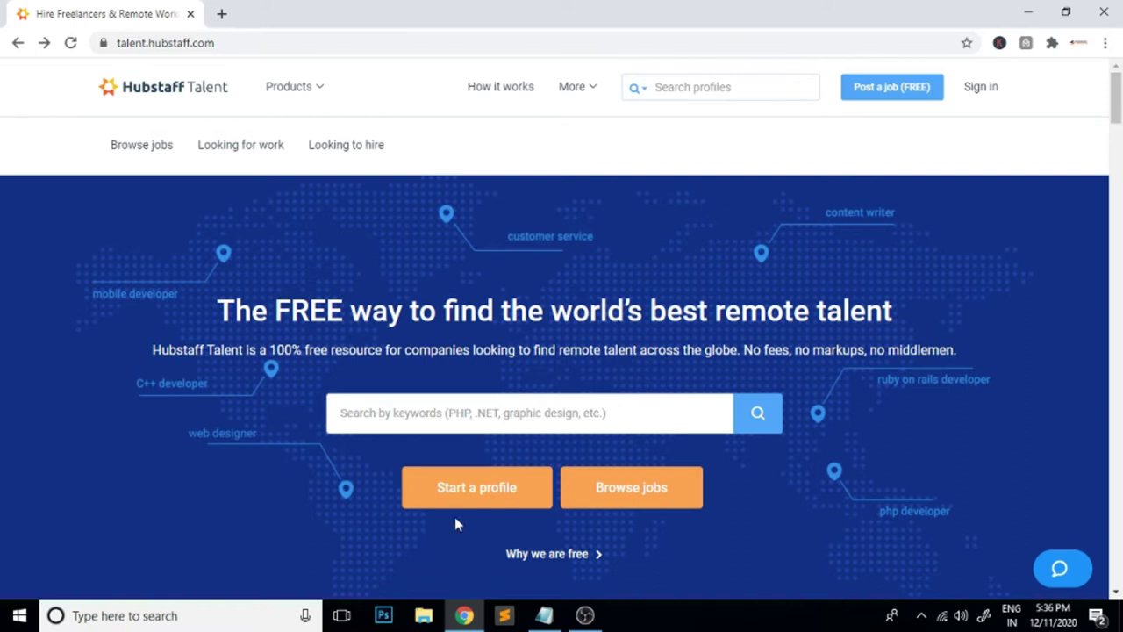
{"action": "left_click", "coordinate": [489, 496]}
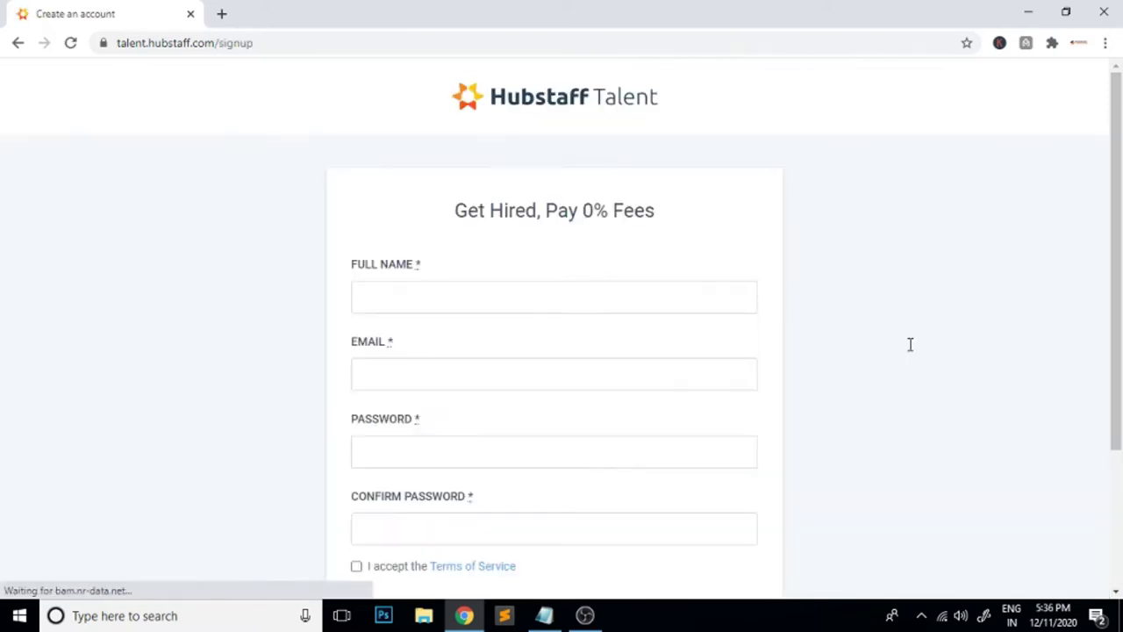
Fill in the full name from saved suggestions, the e-mail address and the account password
{"action": "left_click", "coordinate": [446, 301]}
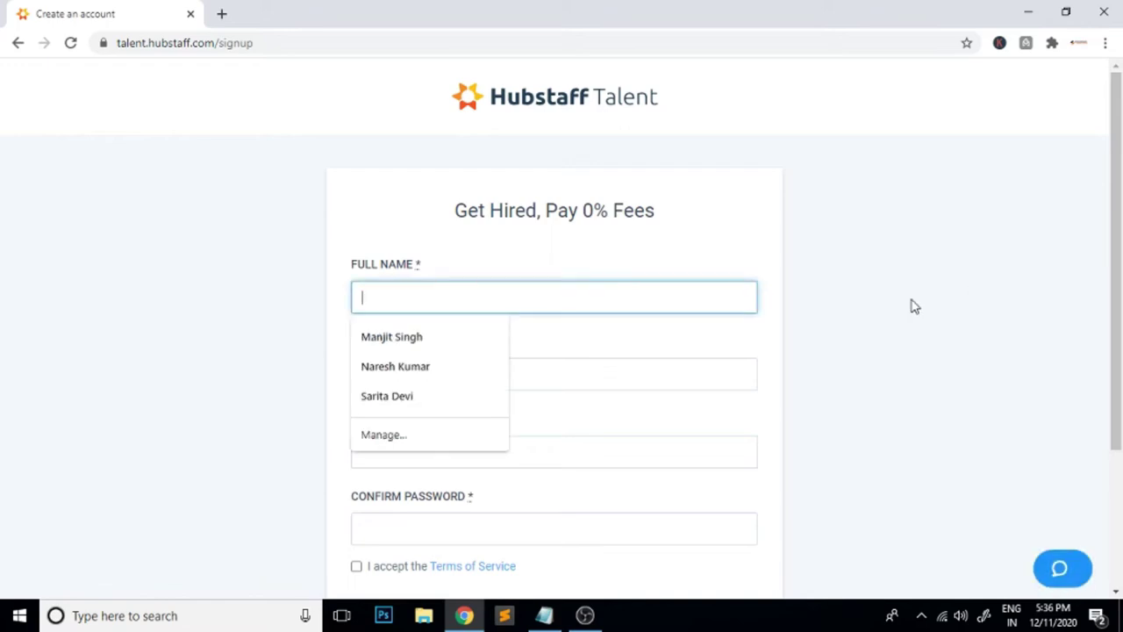
{"action": "left_click", "coordinate": [391, 337]}
{"action": "left_click", "coordinate": [393, 384]}
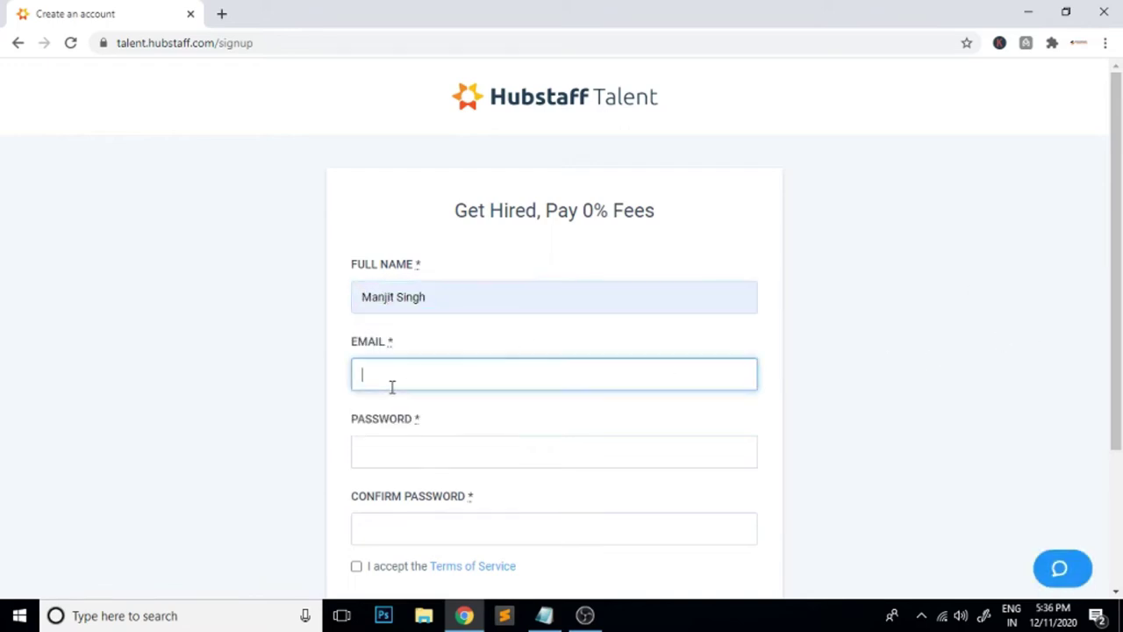
{"action": "key", "text": "Tab"}
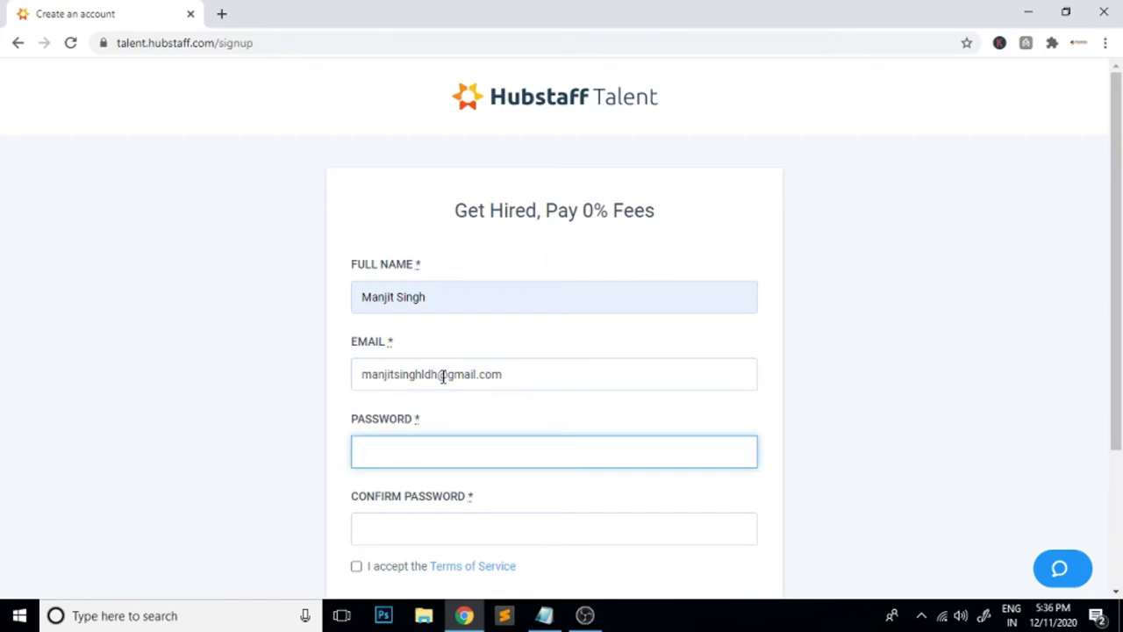
{"action": "type", "text": "**********"}
{"action": "key", "text": "Tab"}
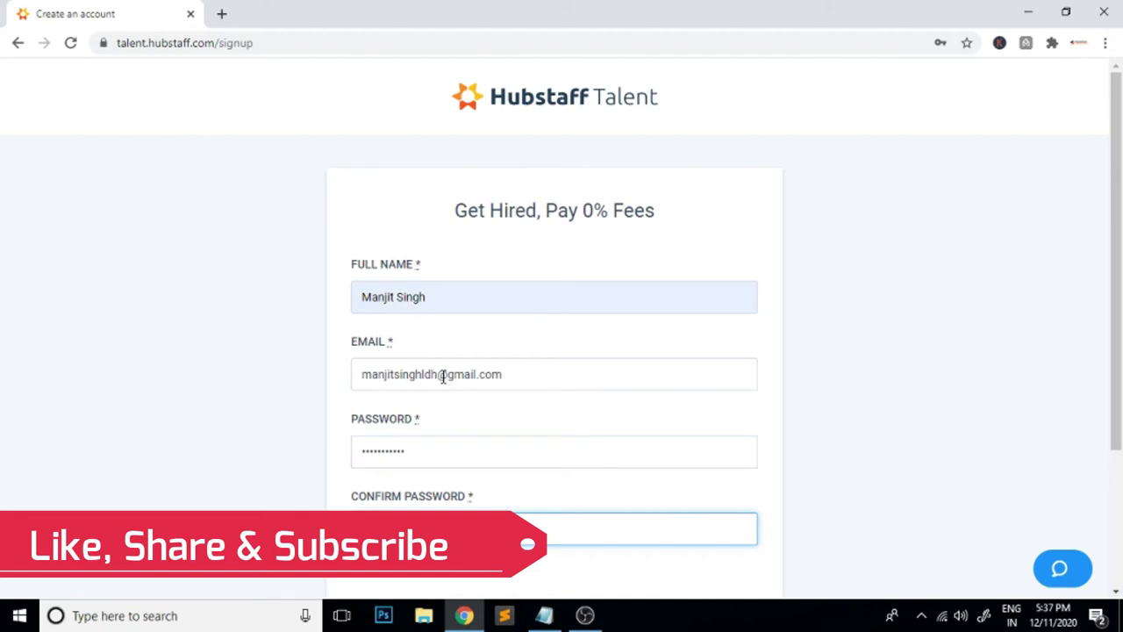
Accept the Terms of Service, submit the sign-up form and decline saving the password
{"action": "scroll", "coordinate": [456, 404], "scroll_direction": "down", "scroll_amount": 2}
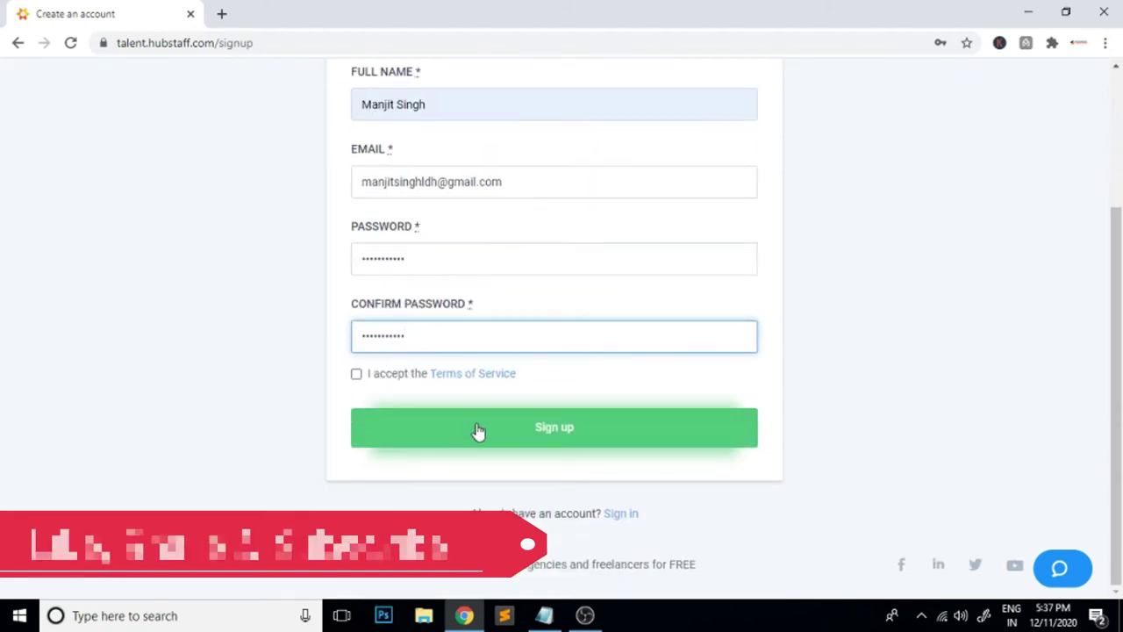
{"action": "left_click", "coordinate": [356, 374]}
{"action": "left_click", "coordinate": [553, 439]}
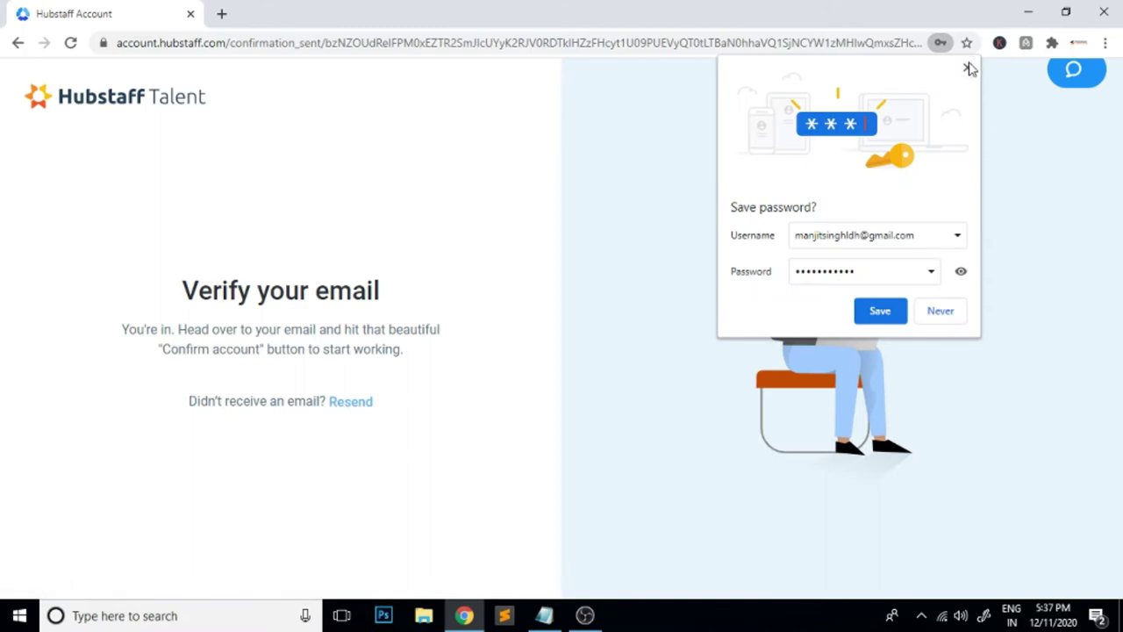
{"action": "left_click", "coordinate": [968, 68]}
In a new tab, confirm the account from the 'Confirm your Hubstaff account' Gmail message
{"action": "left_click", "coordinate": [221, 13]}
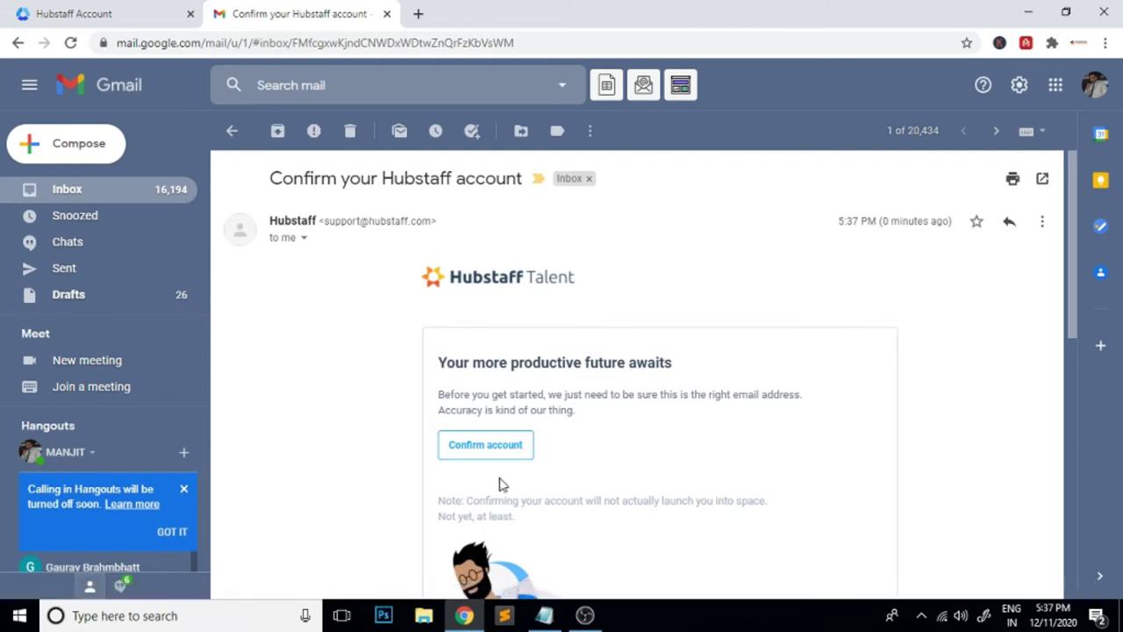
{"action": "left_click", "coordinate": [502, 448]}
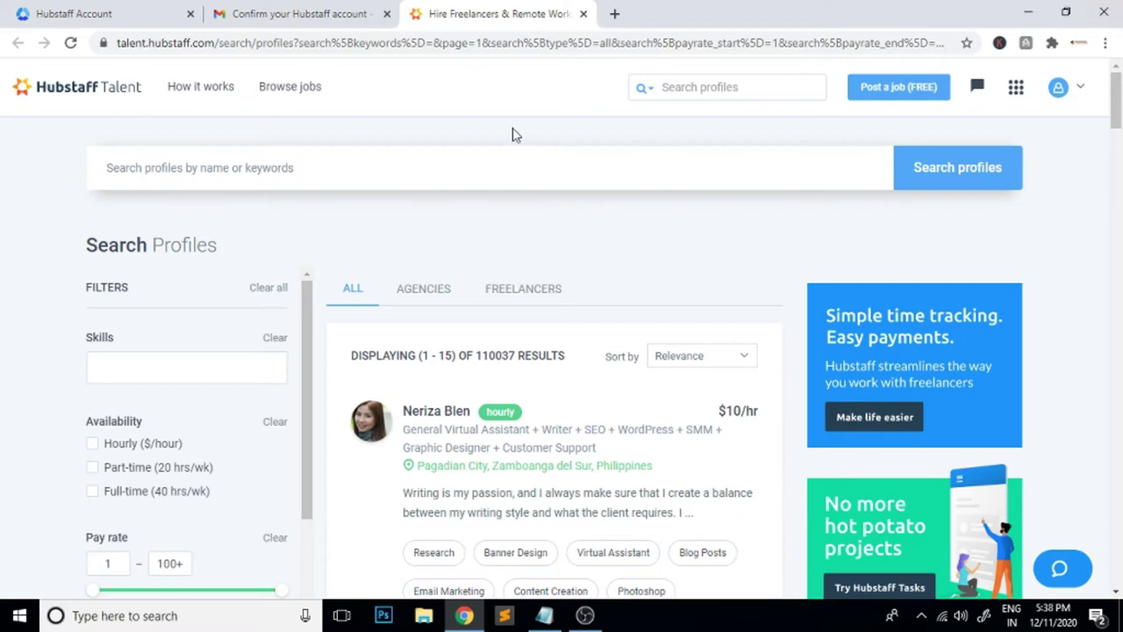
Filter the search to FREELANCERS, browse the results, then return to the Verify your email tab
{"action": "left_click", "coordinate": [542, 293]}
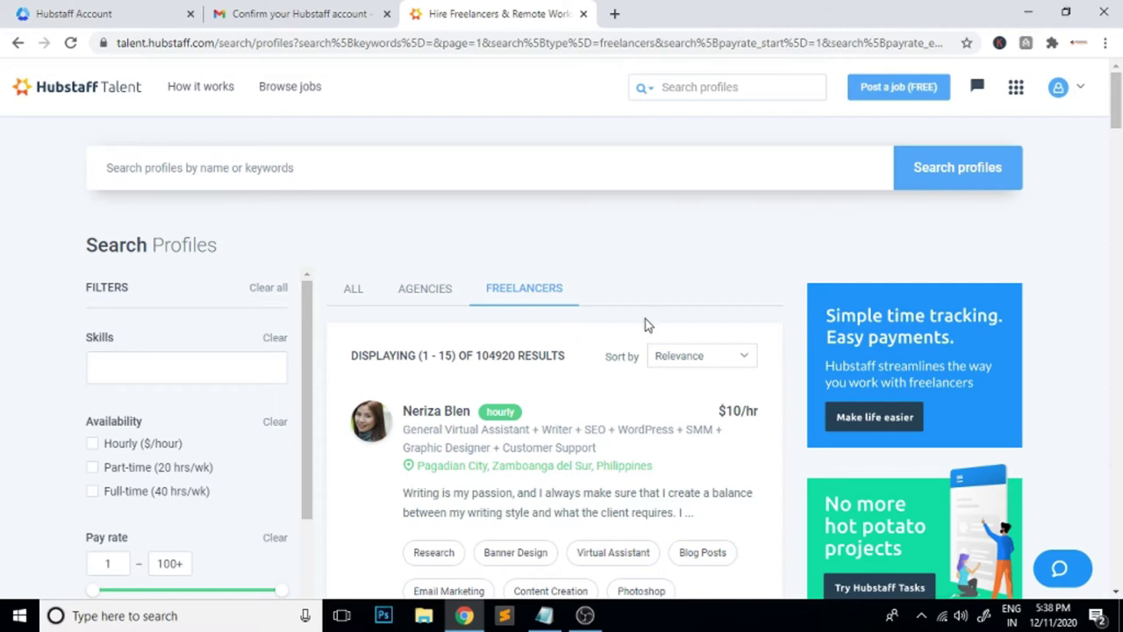
{"action": "scroll", "coordinate": [648, 325], "scroll_direction": "down", "scroll_amount": 1}
{"action": "scroll", "coordinate": [648, 325], "scroll_direction": "down", "scroll_amount": 4}
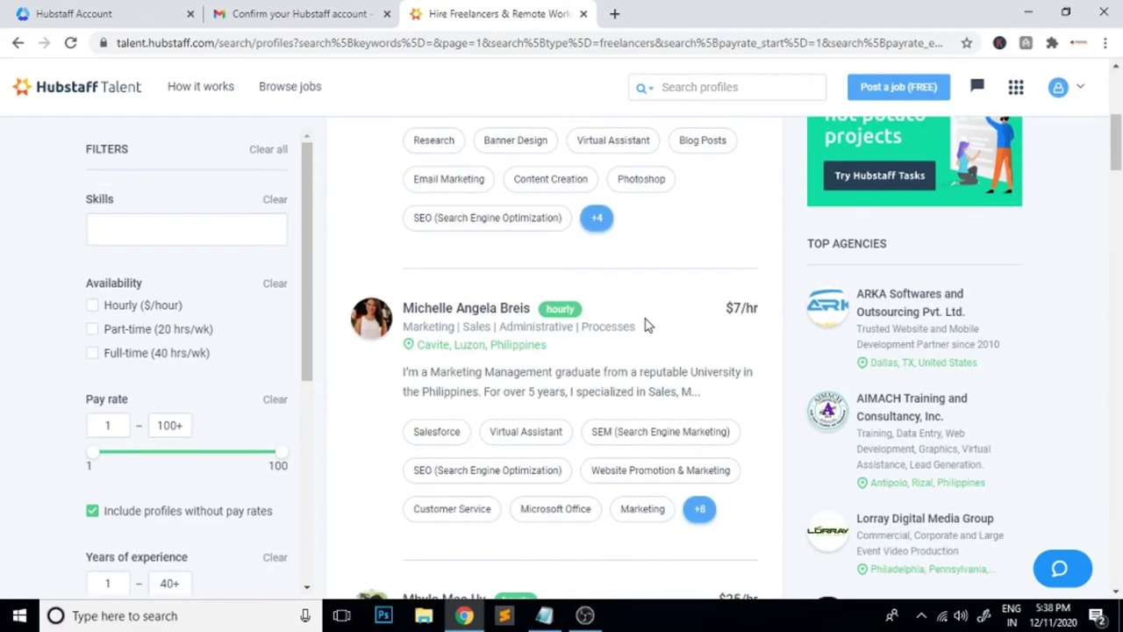
{"action": "scroll", "coordinate": [647, 325], "scroll_direction": "down", "scroll_amount": 2}
{"action": "scroll", "coordinate": [648, 325], "scroll_direction": "down", "scroll_amount": 2}
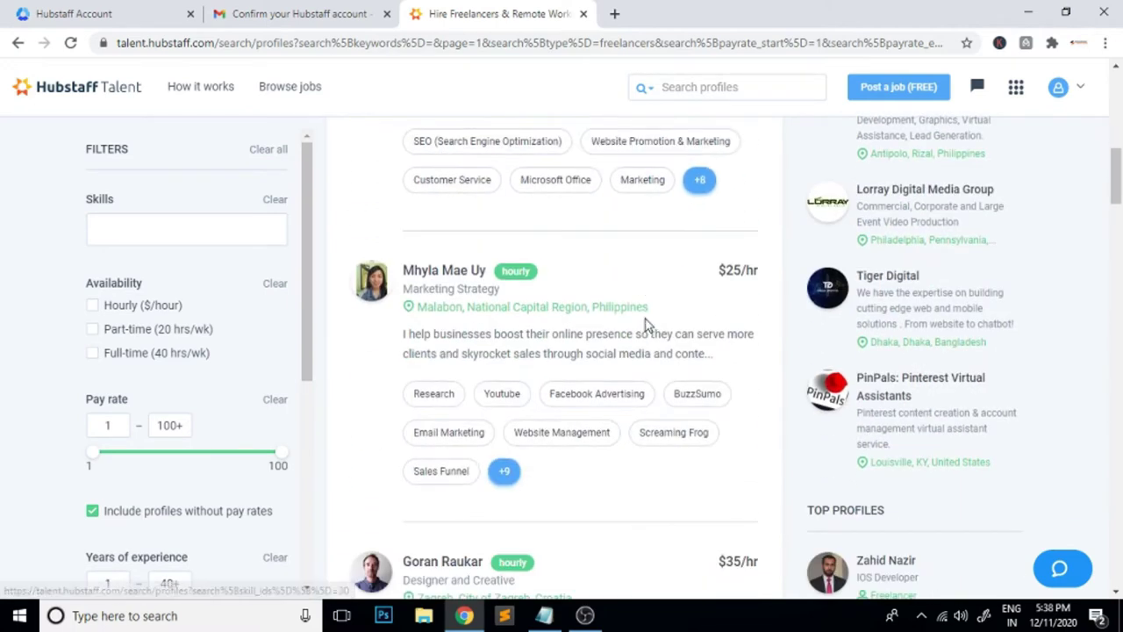
{"action": "scroll", "coordinate": [648, 325], "scroll_direction": "down", "scroll_amount": 1}
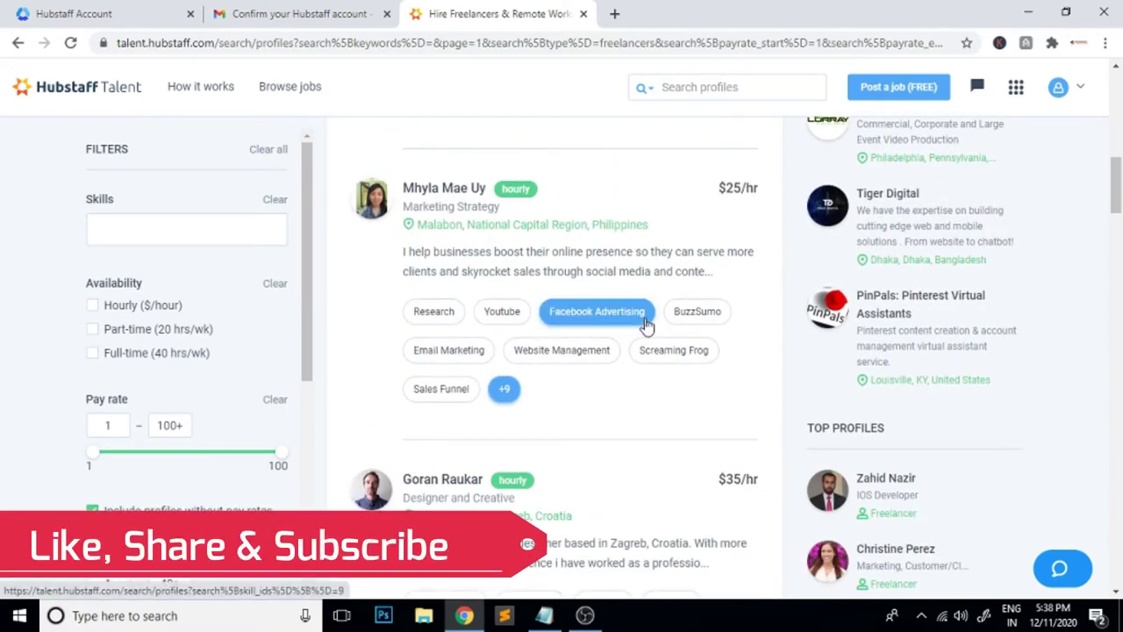
{"action": "scroll", "coordinate": [648, 324], "scroll_direction": "down", "scroll_amount": 3}
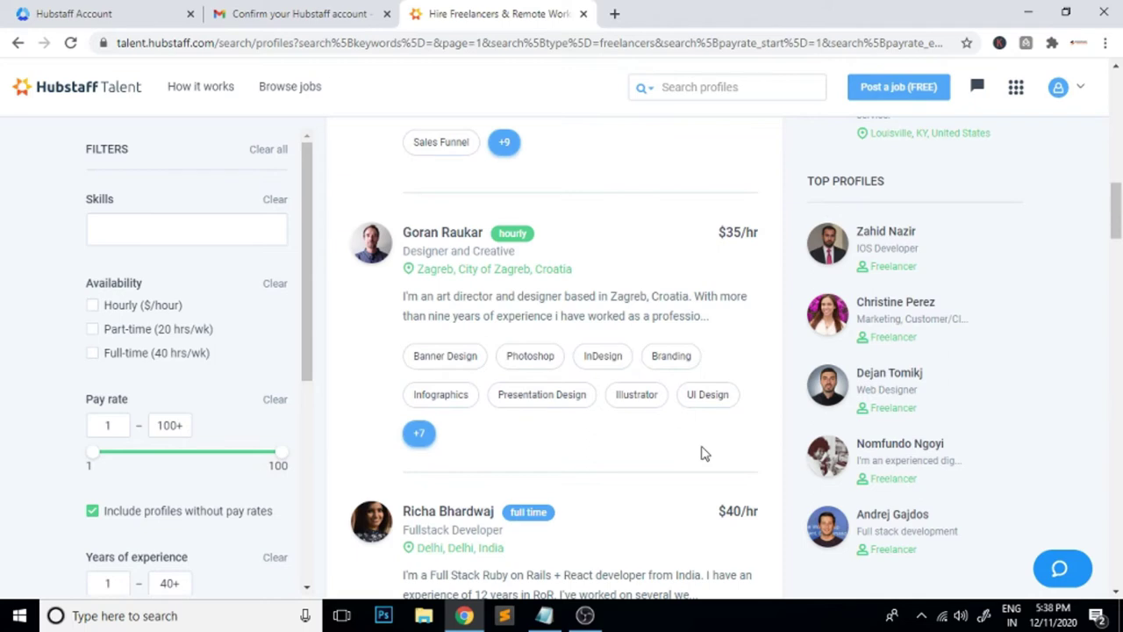
{"action": "left_click", "coordinate": [70, 13]}
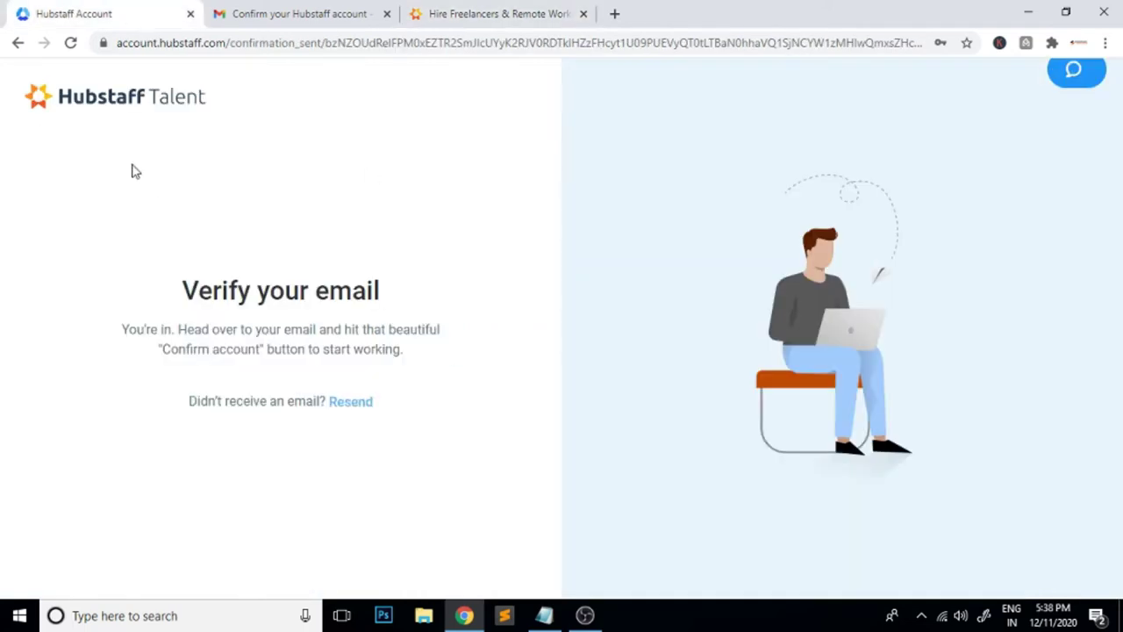
Browse the Hubstaff Talent home page's skill categories, then return to the freelancer results tab
{"action": "left_click", "coordinate": [101, 97]}
{"action": "scroll", "coordinate": [873, 353], "scroll_direction": "down", "scroll_amount": 2}
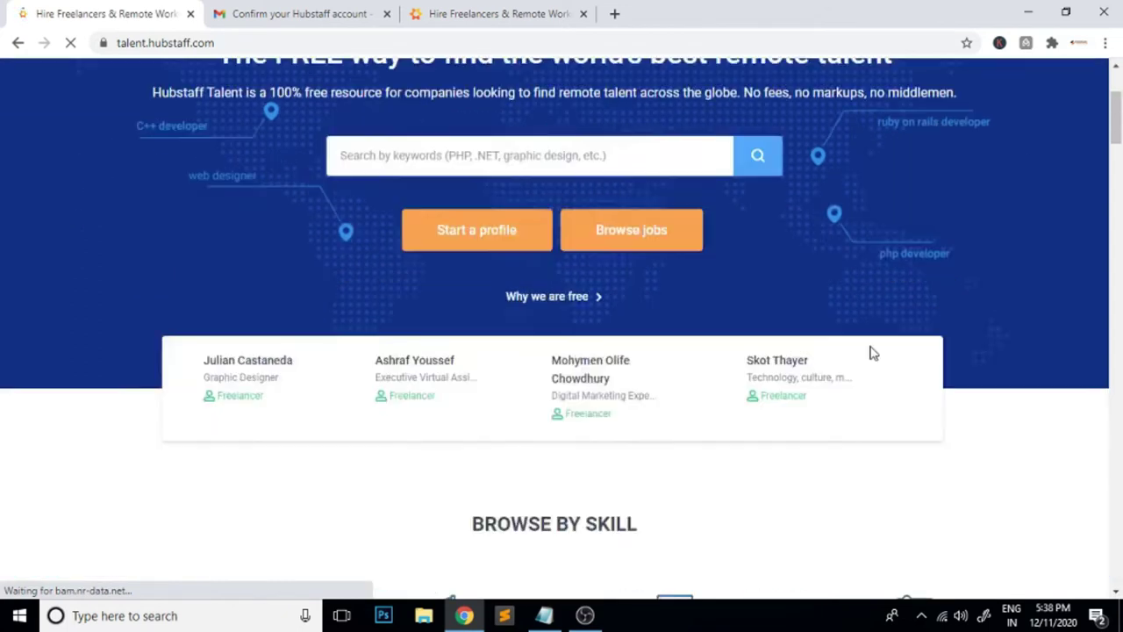
{"action": "scroll", "coordinate": [871, 352], "scroll_direction": "down", "scroll_amount": 6}
{"action": "scroll", "coordinate": [870, 351], "scroll_direction": "up", "scroll_amount": 2}
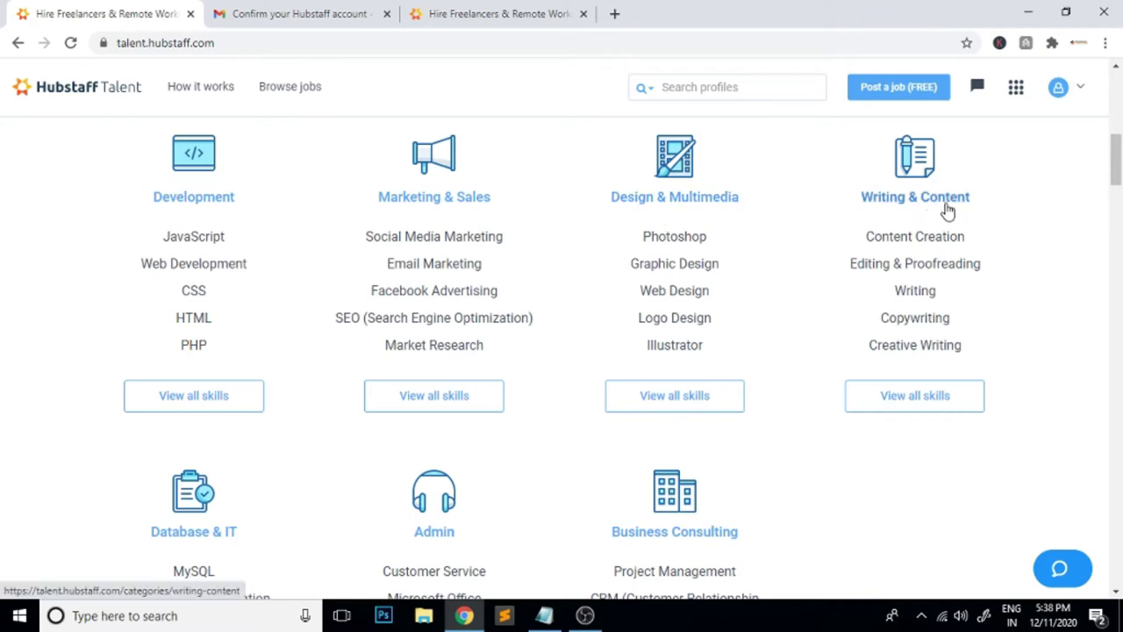
{"action": "scroll", "coordinate": [464, 321], "scroll_direction": "down", "scroll_amount": 2}
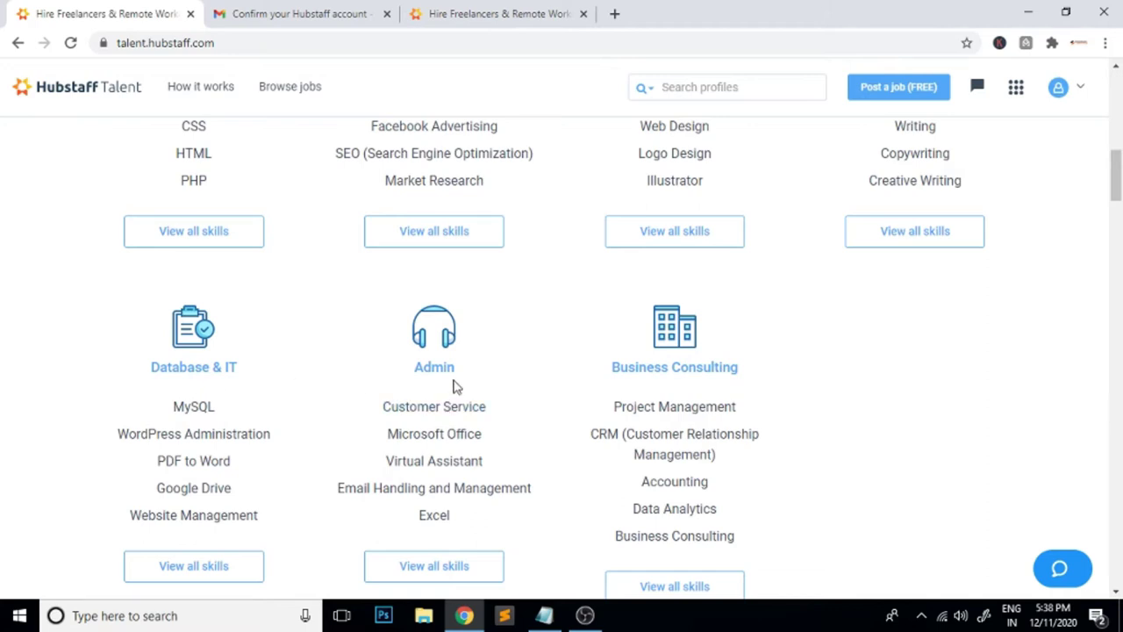
{"action": "scroll", "coordinate": [823, 403], "scroll_direction": "down", "scroll_amount": 1}
{"action": "scroll", "coordinate": [823, 403], "scroll_direction": "down", "scroll_amount": 1}
{"action": "scroll", "coordinate": [823, 403], "scroll_direction": "up", "scroll_amount": 3}
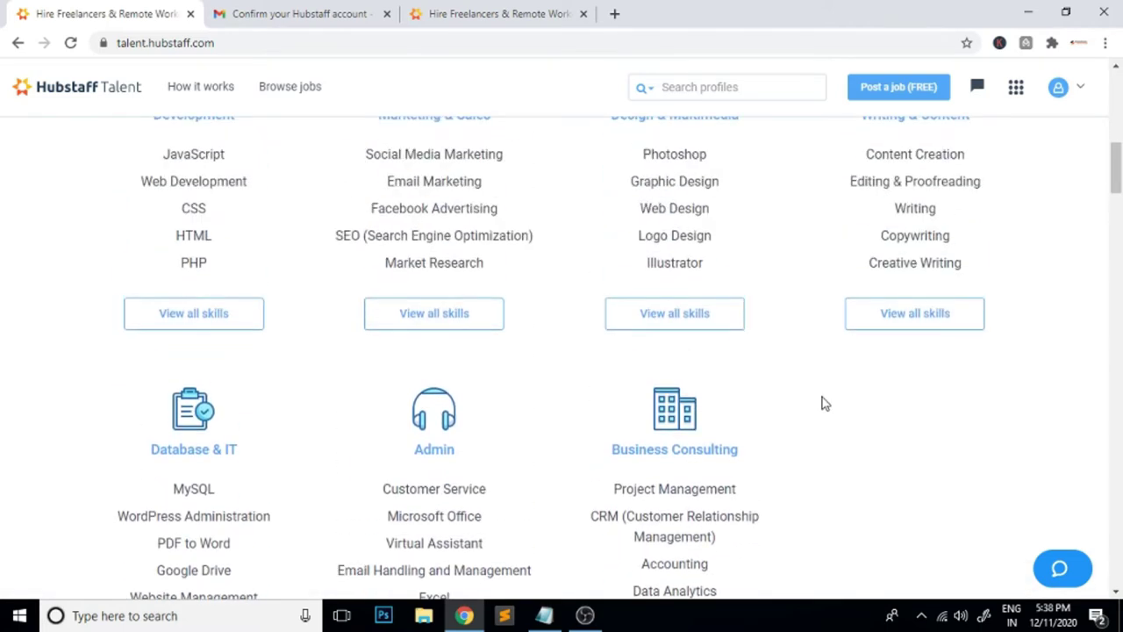
{"action": "scroll", "coordinate": [823, 403], "scroll_direction": "up", "scroll_amount": 1}
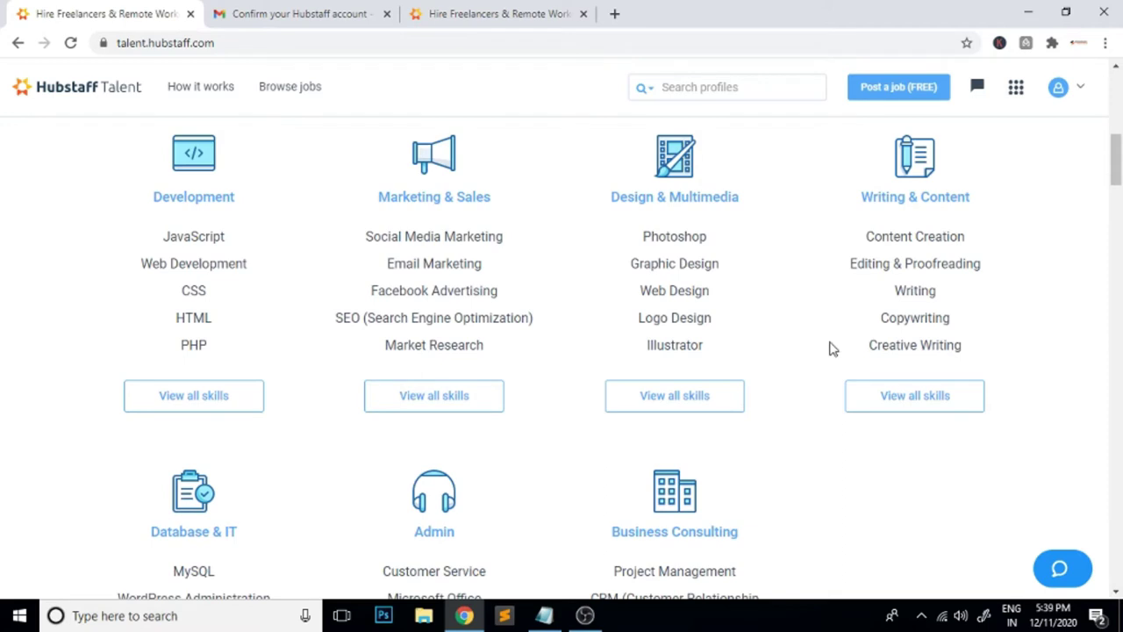
{"action": "left_click", "coordinate": [534, 11]}
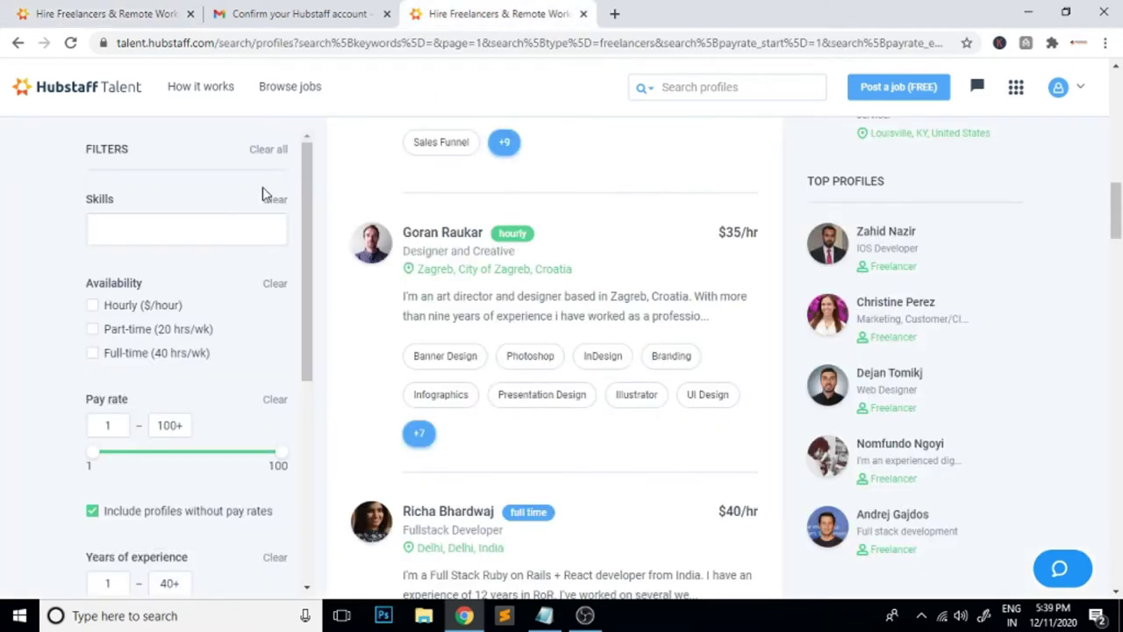
{"action": "scroll", "coordinate": [650, 227], "scroll_direction": "up", "scroll_amount": 2}
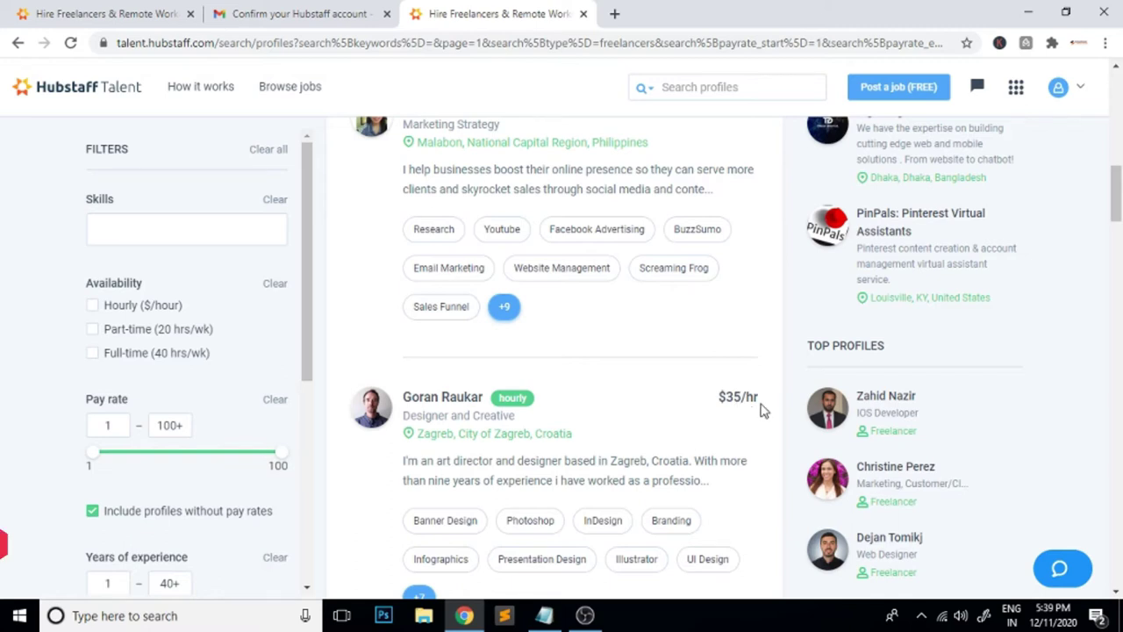
{"action": "left_click_drag", "start_coordinate": [719, 397], "coordinate": [755, 396]}
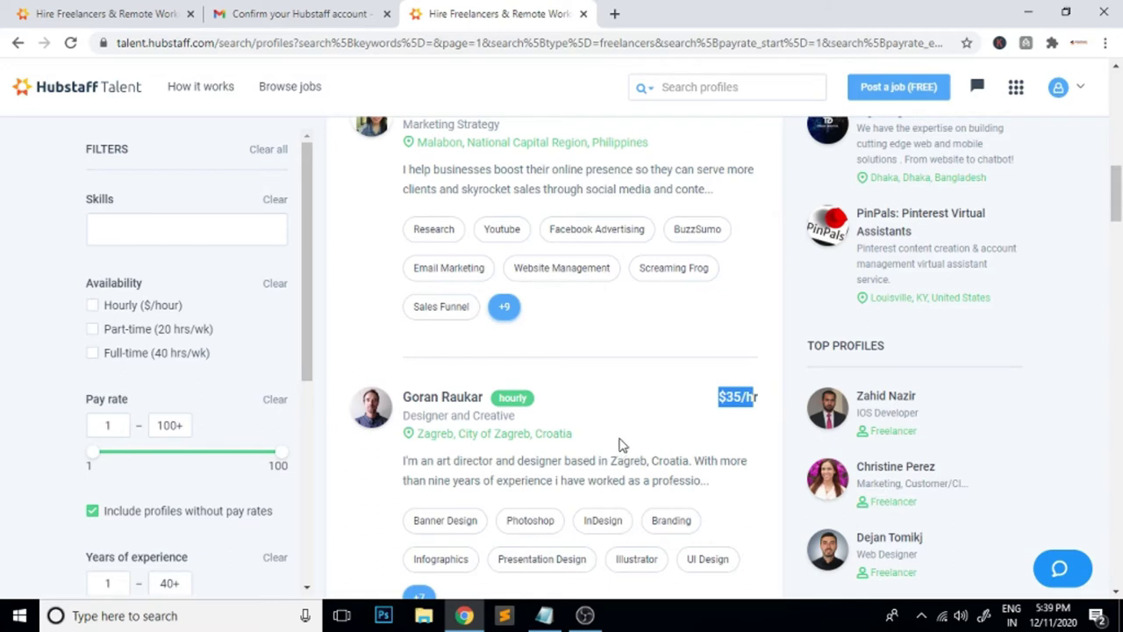
{"action": "scroll", "coordinate": [620, 439], "scroll_direction": "up", "scroll_amount": 5}
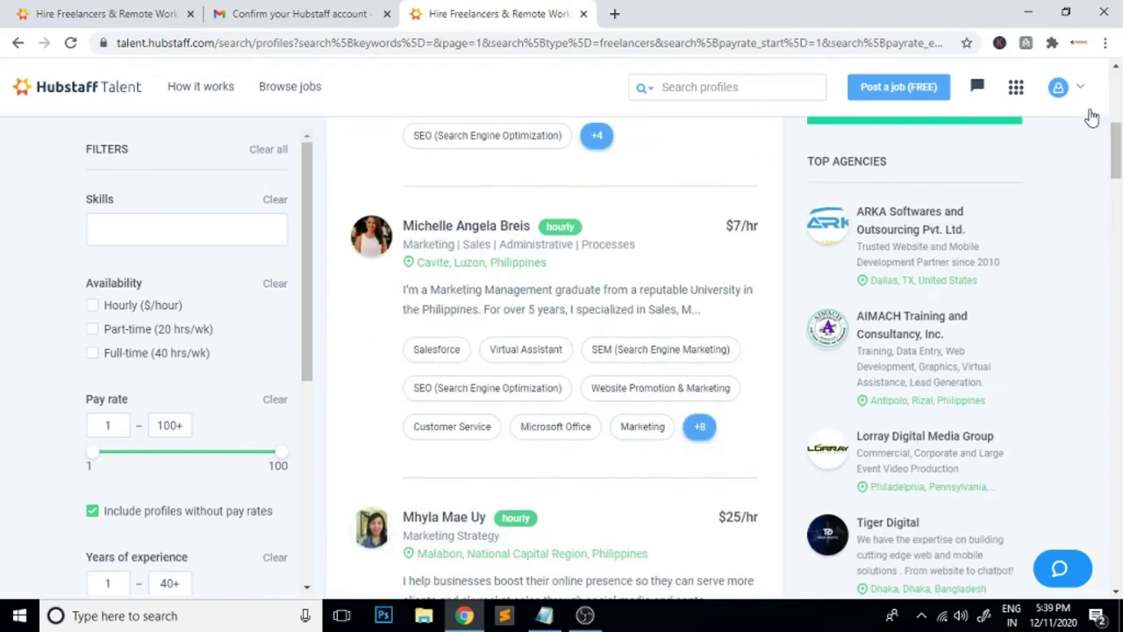
{"action": "left_click", "coordinate": [1084, 90]}
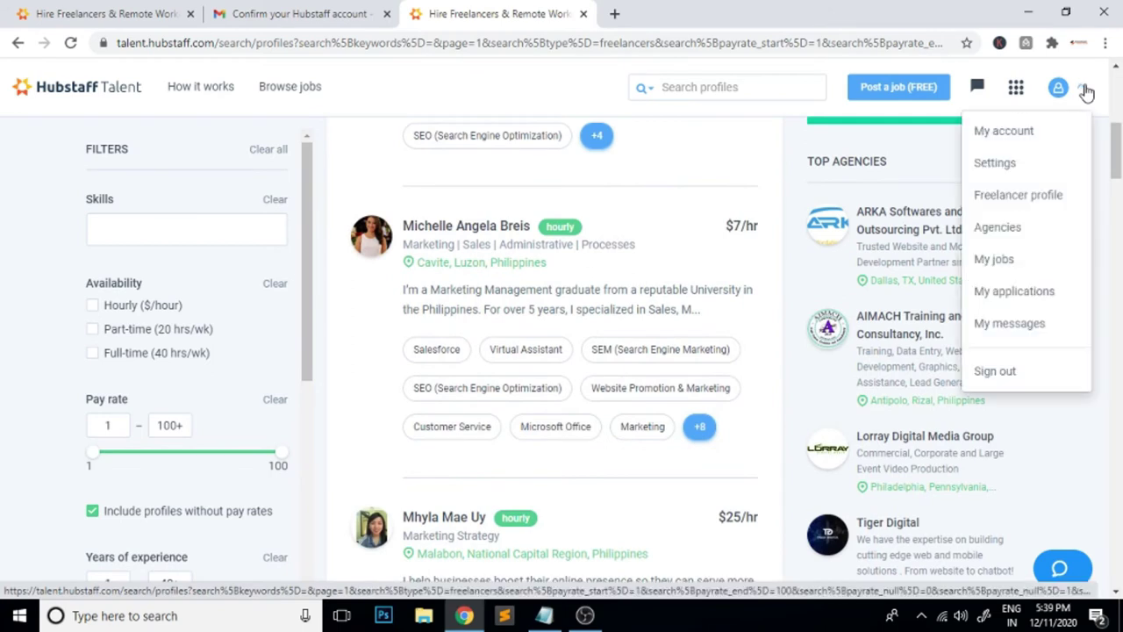
Go to My account and choose 'Change account picture' under Personal info
{"action": "left_click", "coordinate": [1009, 133]}
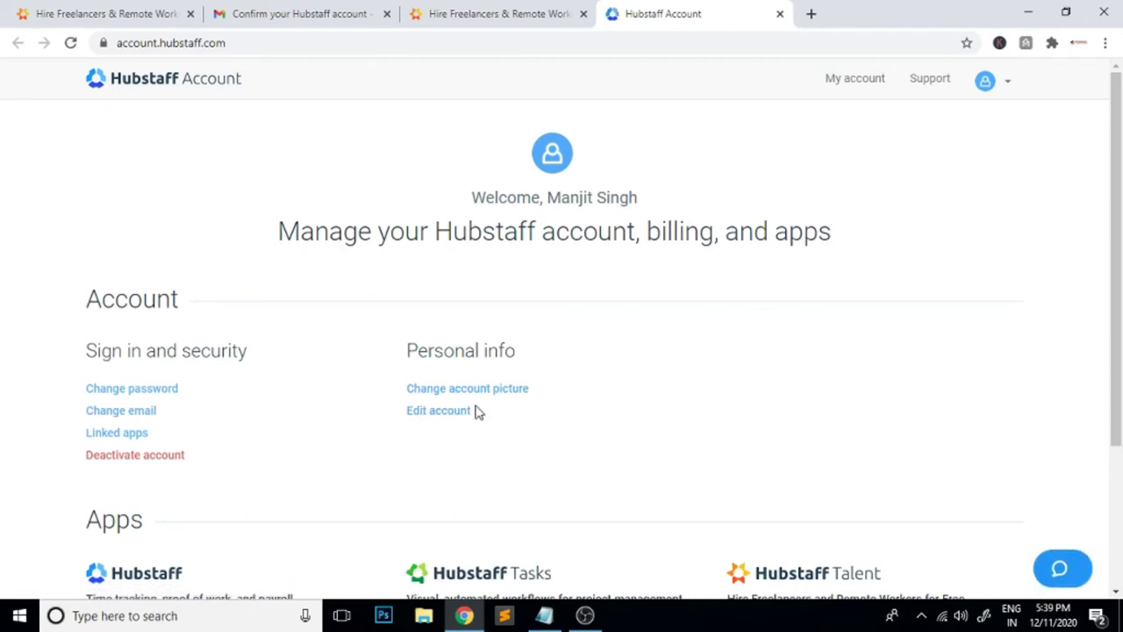
{"action": "scroll", "coordinate": [561, 399], "scroll_direction": "down", "scroll_amount": 1}
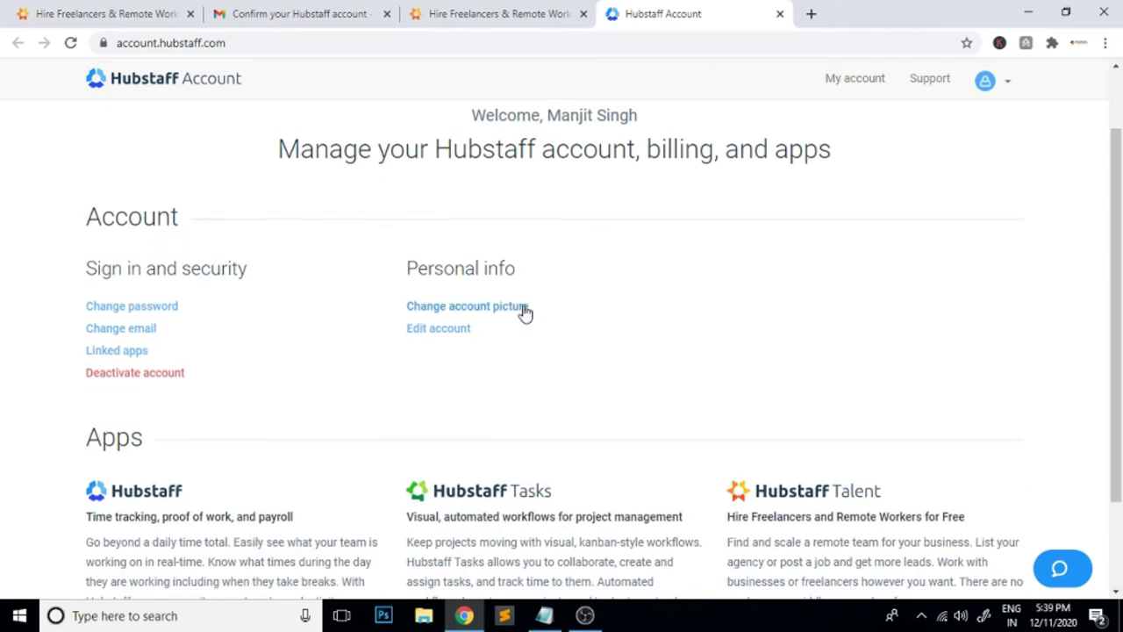
{"action": "left_click", "coordinate": [496, 307]}
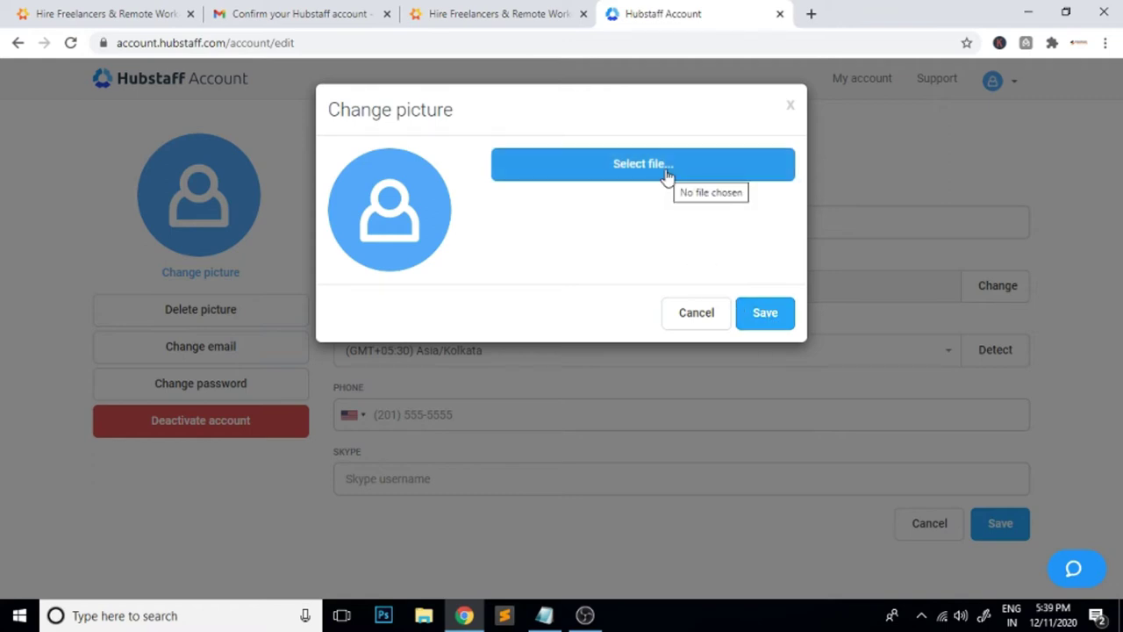
Choose my photo.jpg from F:\nirankari infotech as the new picture
{"action": "left_click", "coordinate": [652, 171]}
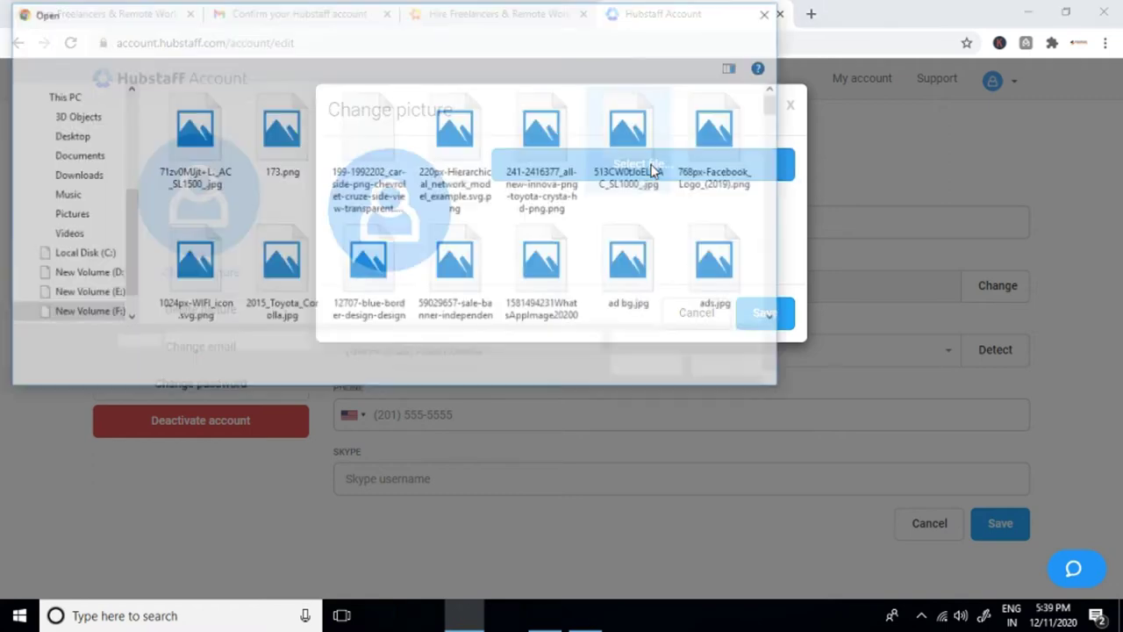
{"action": "left_click_drag", "start_coordinate": [776, 105], "coordinate": [777, 146]}
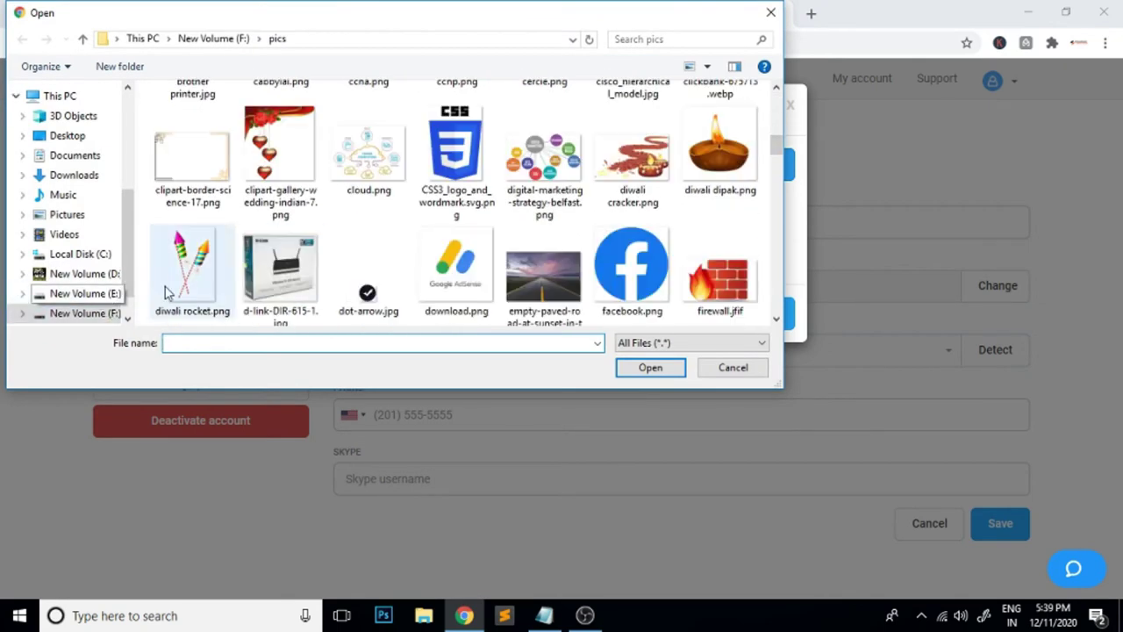
{"action": "left_click", "coordinate": [85, 313]}
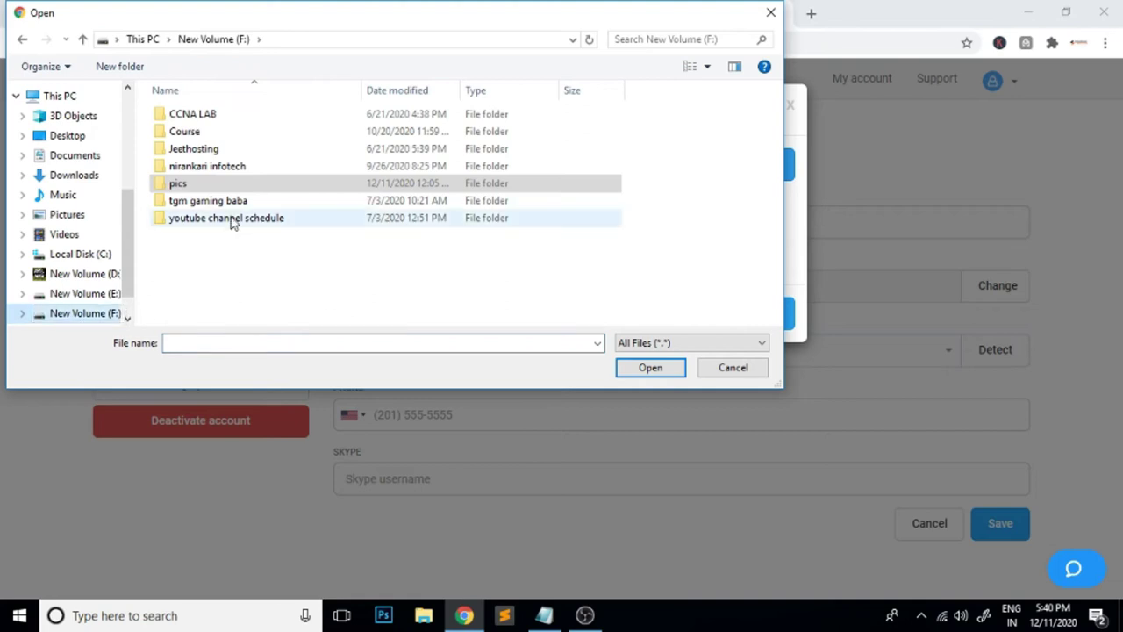
{"action": "double_click", "coordinate": [207, 167]}
{"action": "scroll", "coordinate": [566, 250], "scroll_direction": "down", "scroll_amount": 2}
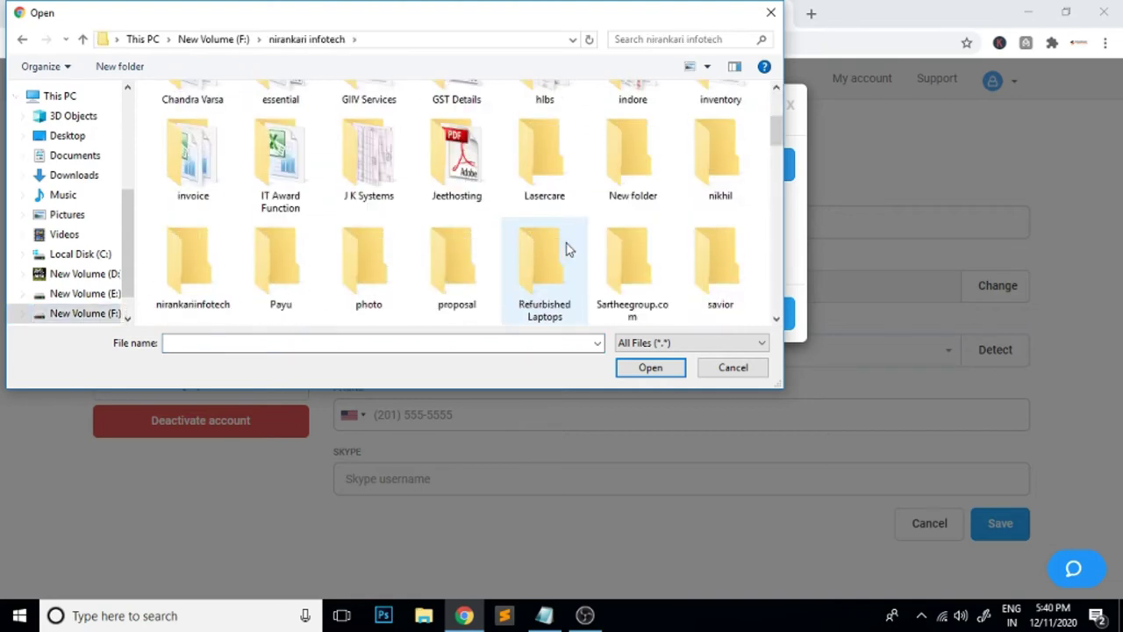
{"action": "scroll", "coordinate": [566, 250], "scroll_direction": "down", "scroll_amount": 1}
{"action": "scroll", "coordinate": [566, 250], "scroll_direction": "down", "scroll_amount": 1}
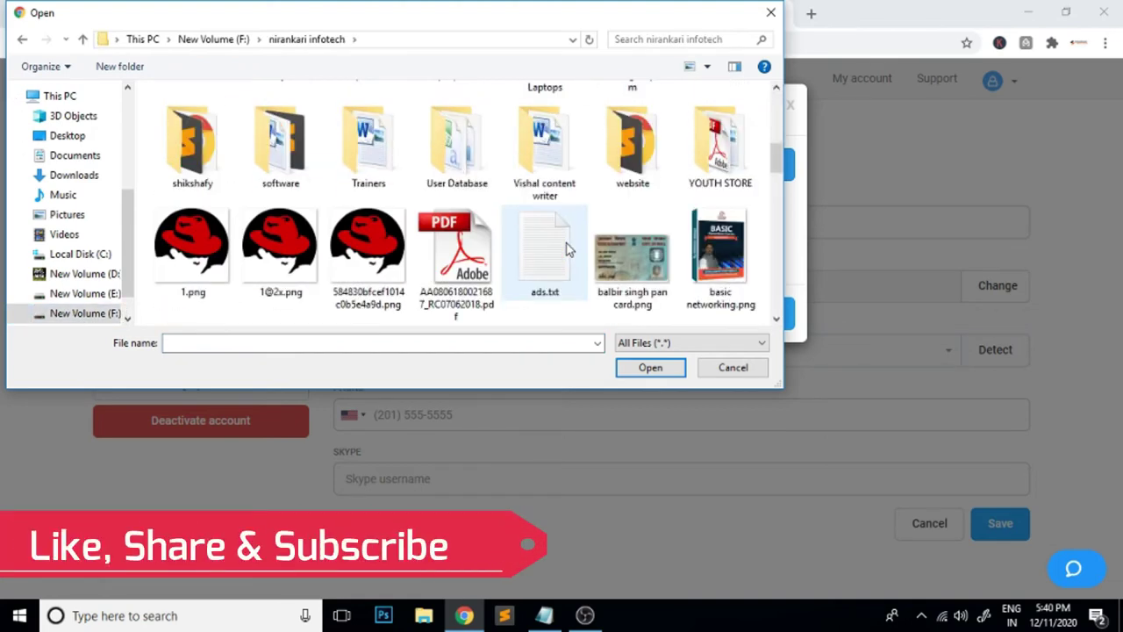
{"action": "scroll", "coordinate": [566, 250], "scroll_direction": "down", "scroll_amount": 2}
{"action": "scroll", "coordinate": [566, 250], "scroll_direction": "down", "scroll_amount": 4}
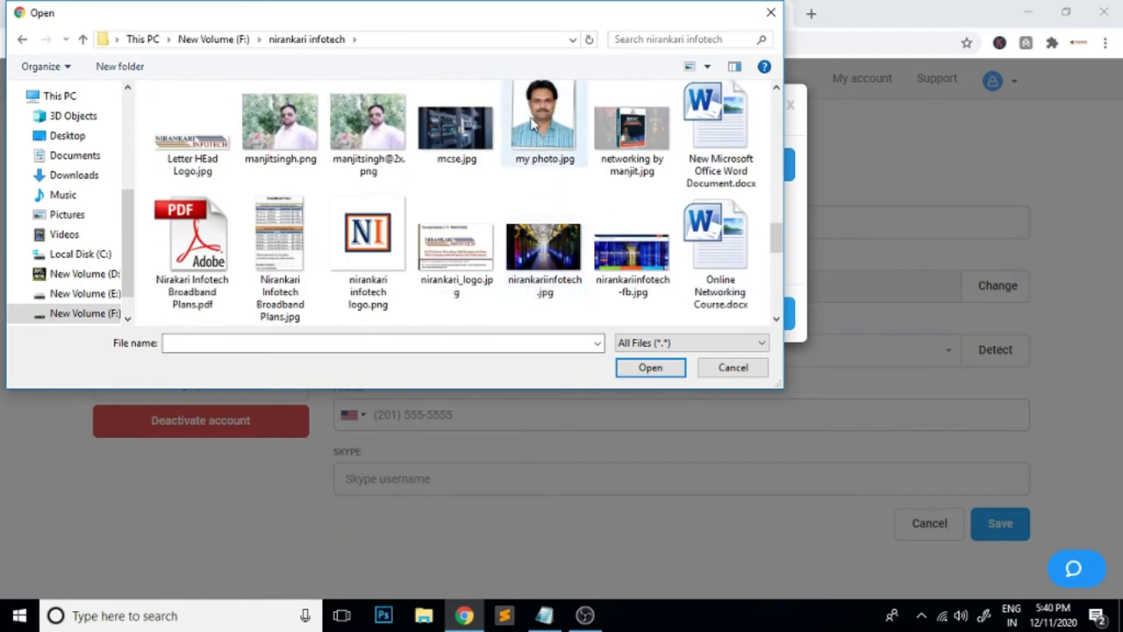
{"action": "left_click", "coordinate": [544, 127]}
{"action": "left_click", "coordinate": [650, 367]}
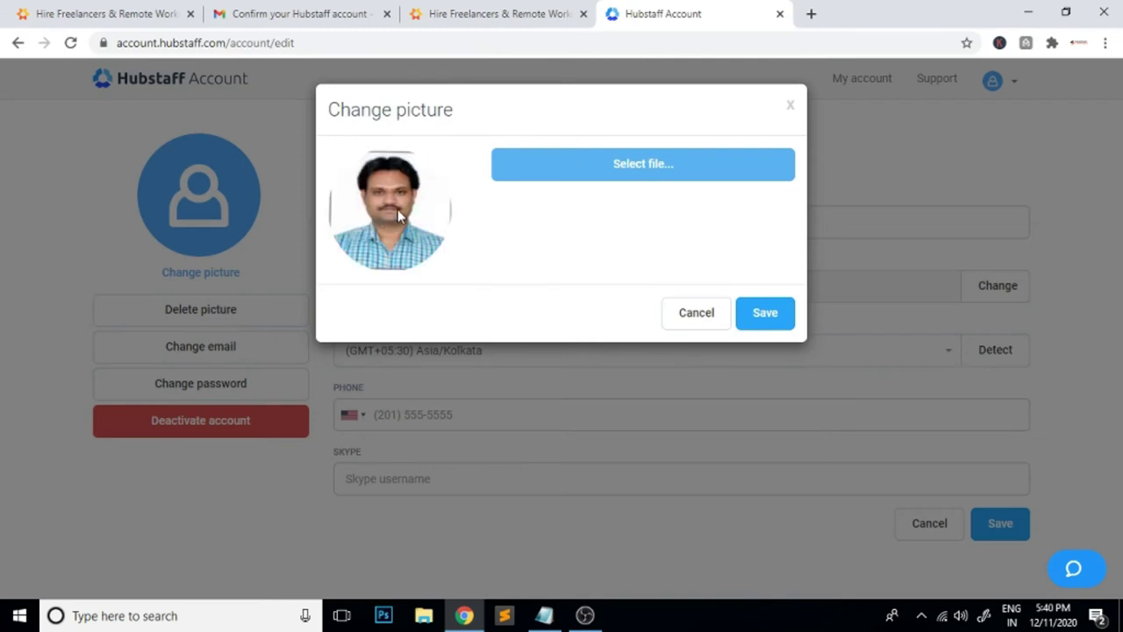
Save the new avatar, then add a phone number with the India country code and save
{"action": "left_click", "coordinate": [773, 323]}
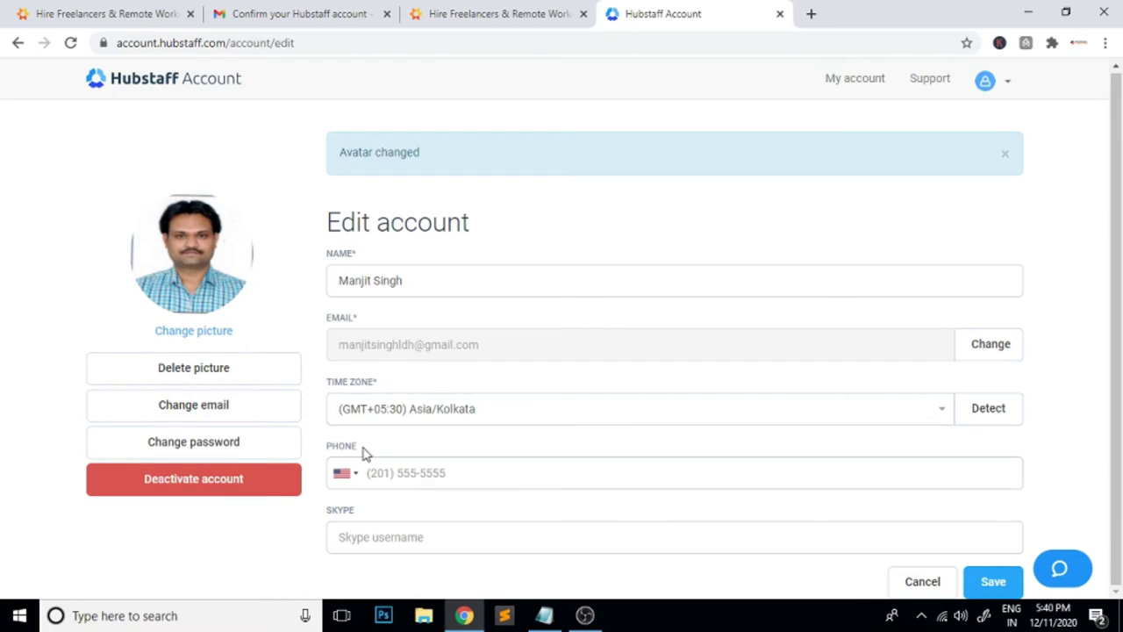
{"action": "left_click", "coordinate": [358, 477]}
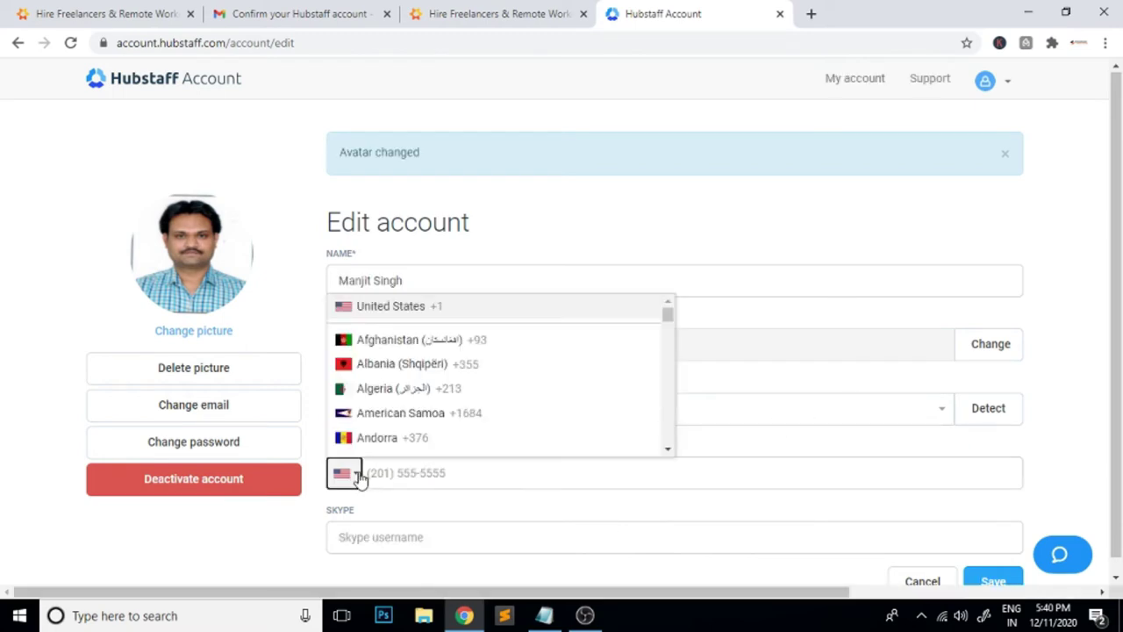
{"action": "key", "text": "i"}
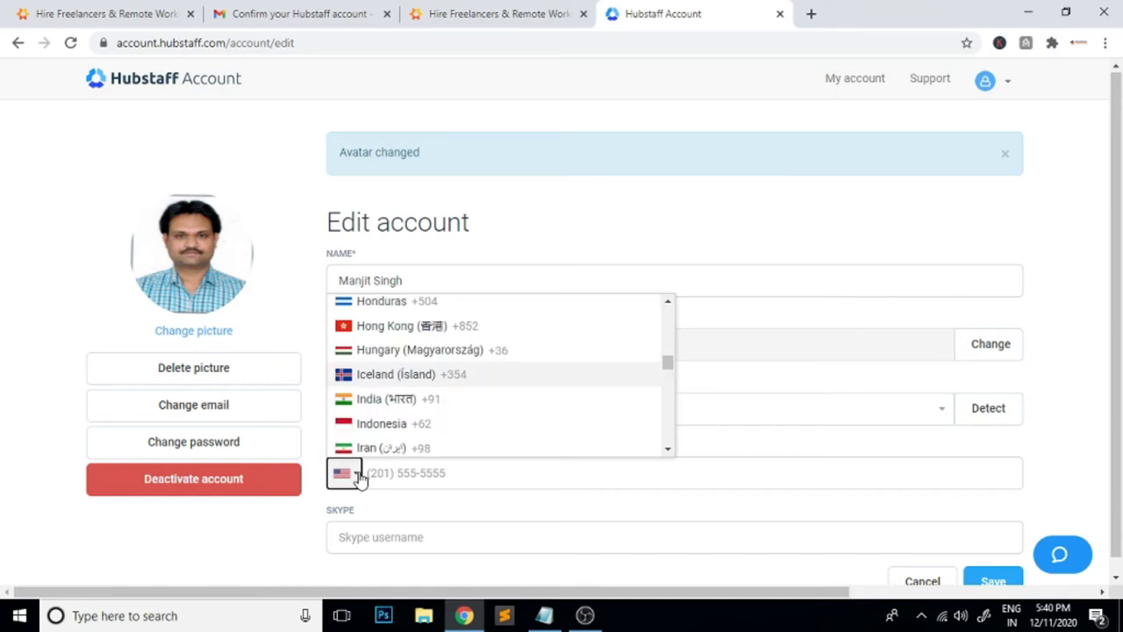
{"action": "left_click", "coordinate": [421, 398]}
{"action": "left_click", "coordinate": [418, 478]}
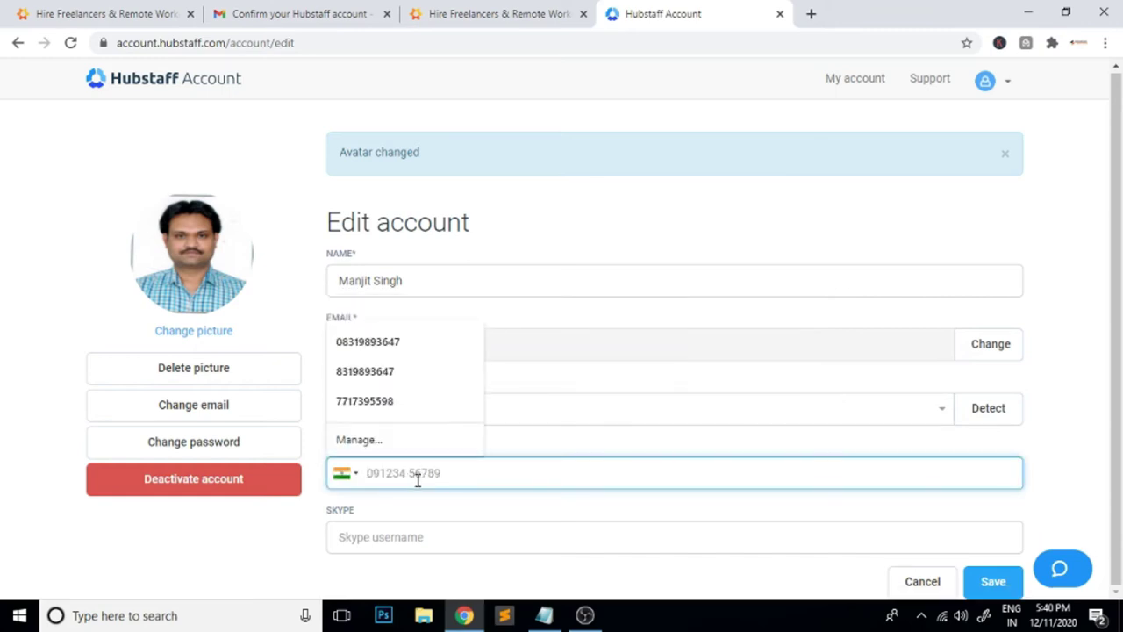
{"action": "left_click", "coordinate": [1066, 429]}
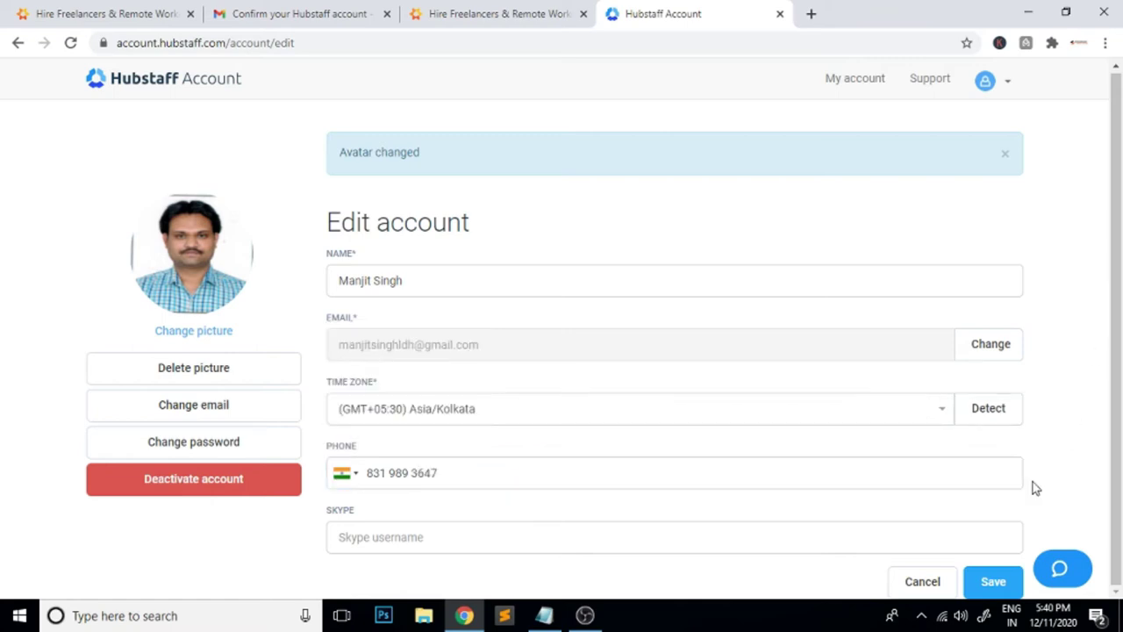
{"action": "left_click", "coordinate": [1000, 583]}
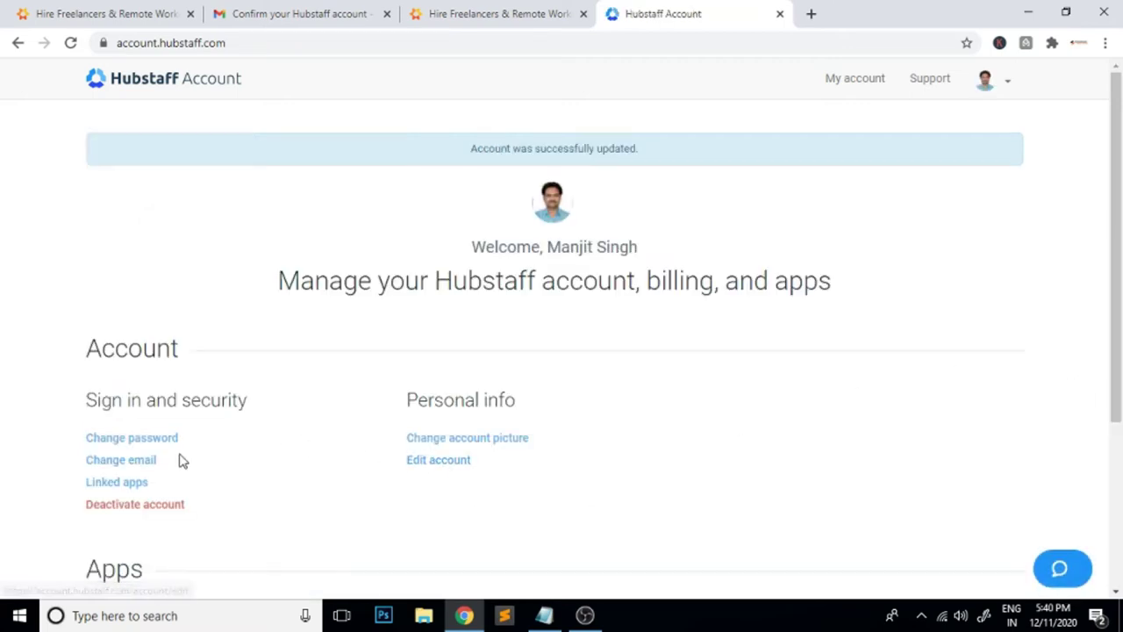
Open Hubstaff Talent in a new tab from the Apps list on the account page
{"action": "scroll", "coordinate": [502, 497], "scroll_direction": "down", "scroll_amount": 3}
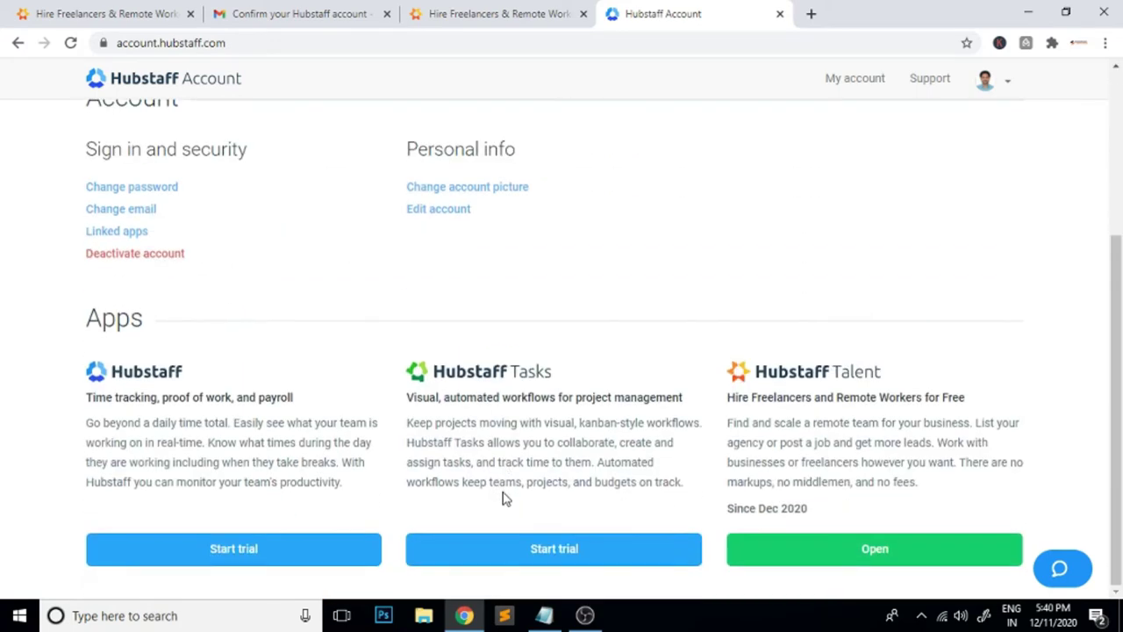
{"action": "scroll", "coordinate": [504, 497], "scroll_direction": "up", "scroll_amount": 3}
{"action": "left_click", "coordinate": [1006, 84]}
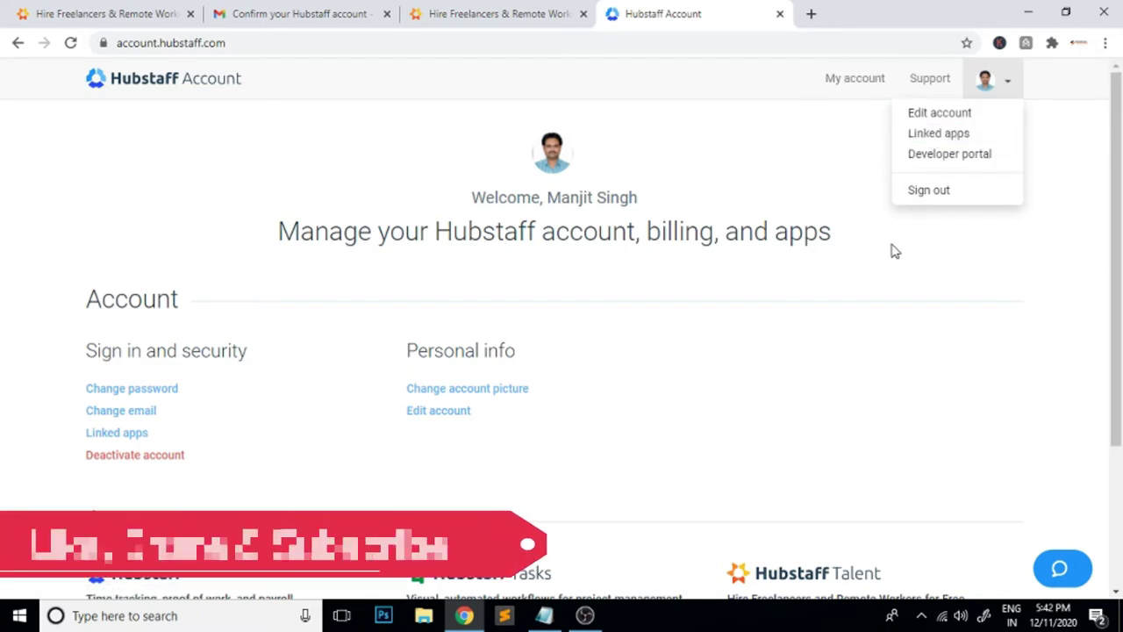
{"action": "scroll", "coordinate": [890, 259], "scroll_direction": "down", "scroll_amount": 3}
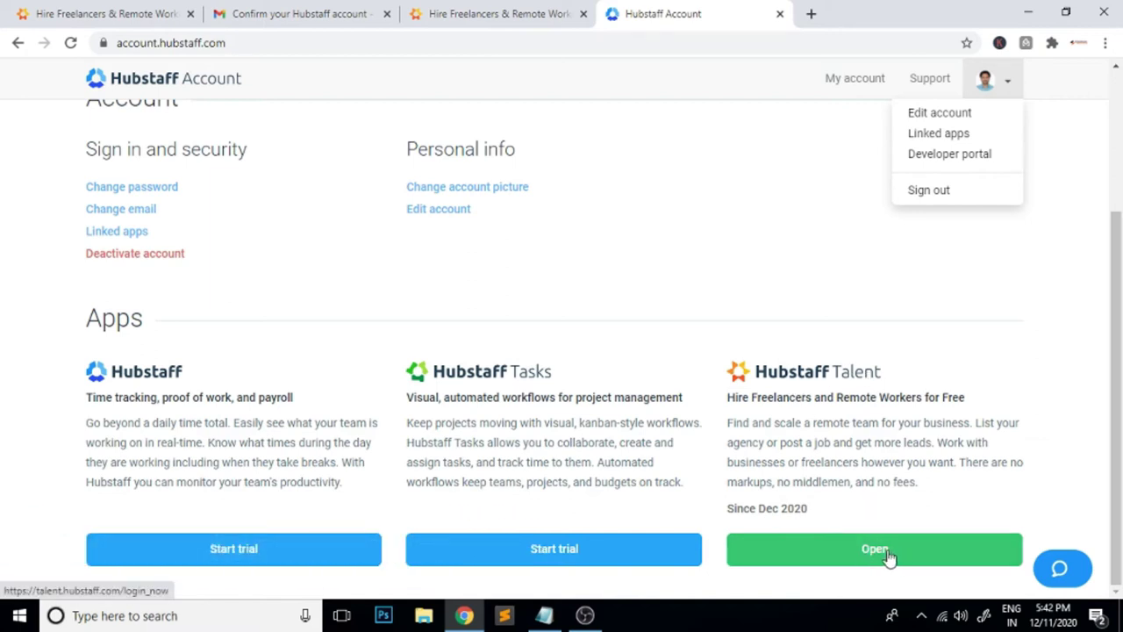
{"action": "left_click", "coordinate": [888, 554]}
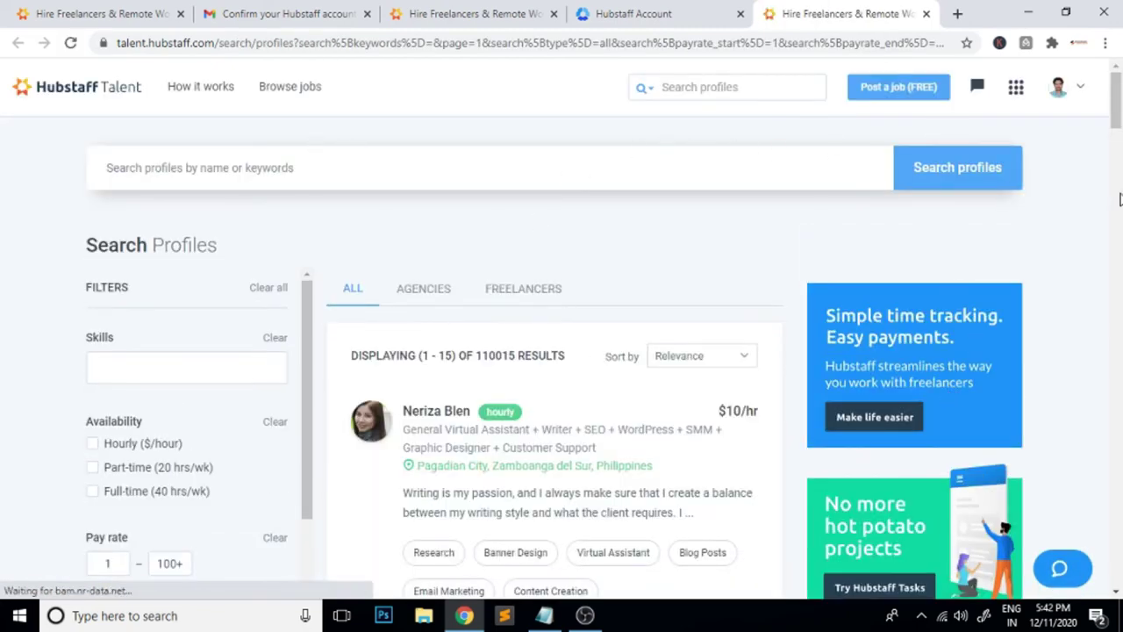
Pick Freelancer profile from the avatar menu and choose 'I am a freelancer'
{"action": "left_click", "coordinate": [1080, 88]}
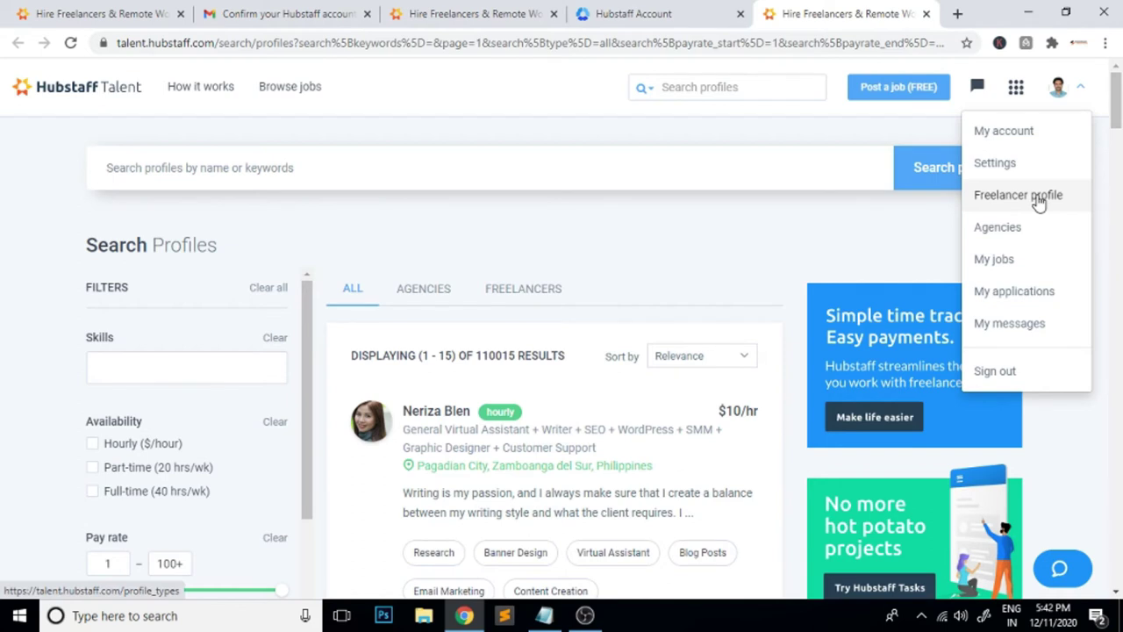
{"action": "left_click", "coordinate": [1038, 197]}
{"action": "scroll", "coordinate": [1040, 202], "scroll_direction": "down", "scroll_amount": 1}
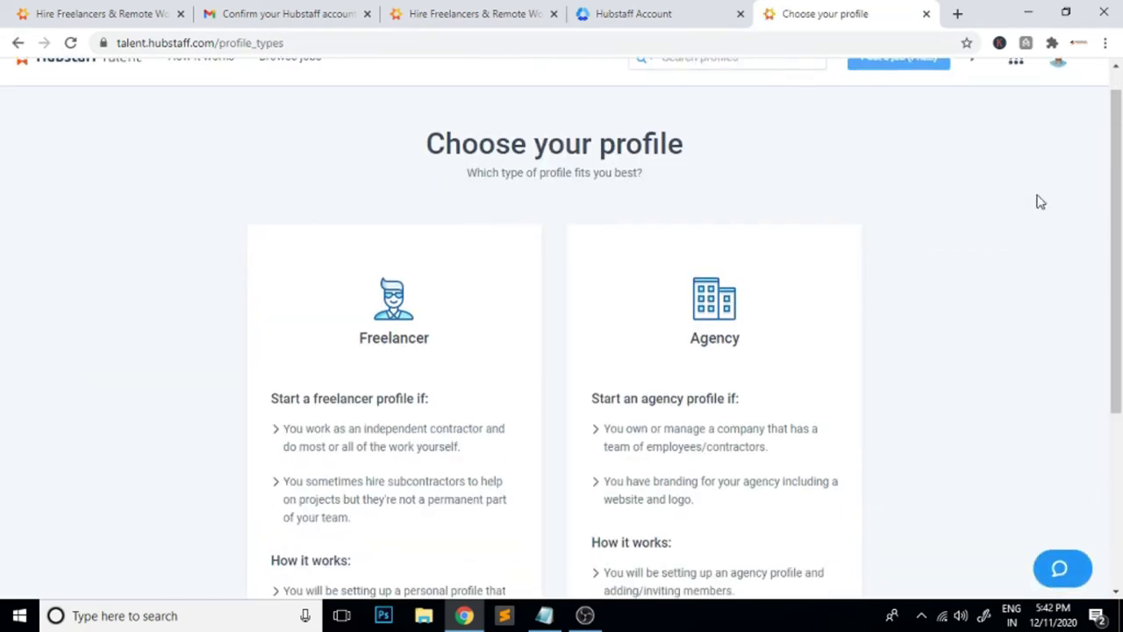
{"action": "scroll", "coordinate": [1038, 202], "scroll_direction": "down", "scroll_amount": 2}
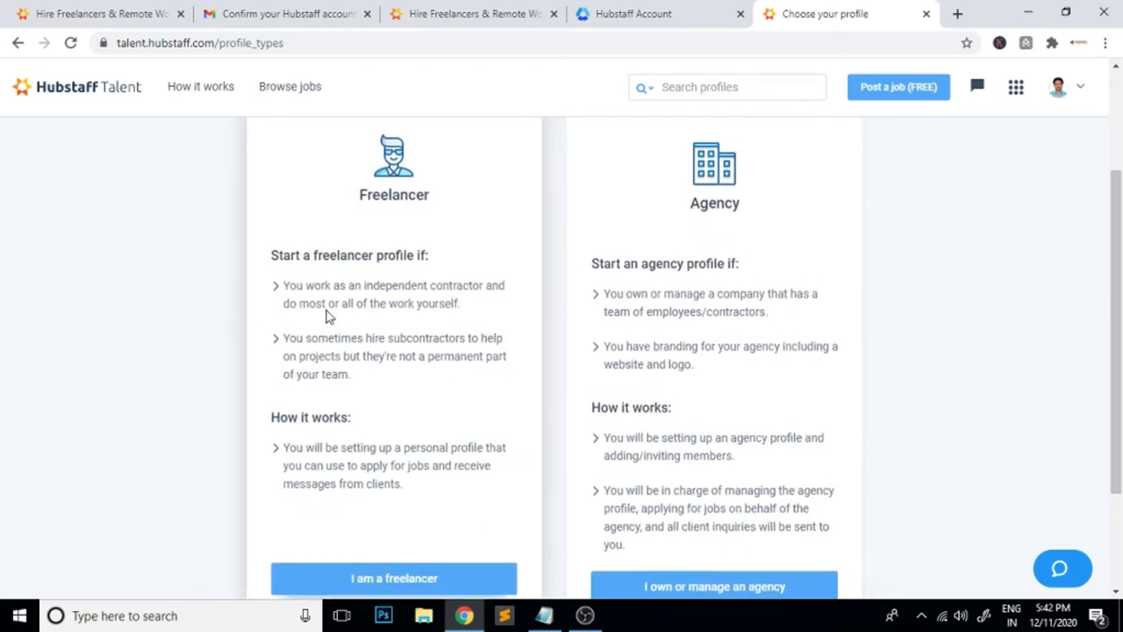
{"action": "scroll", "coordinate": [401, 358], "scroll_direction": "down", "scroll_amount": 2}
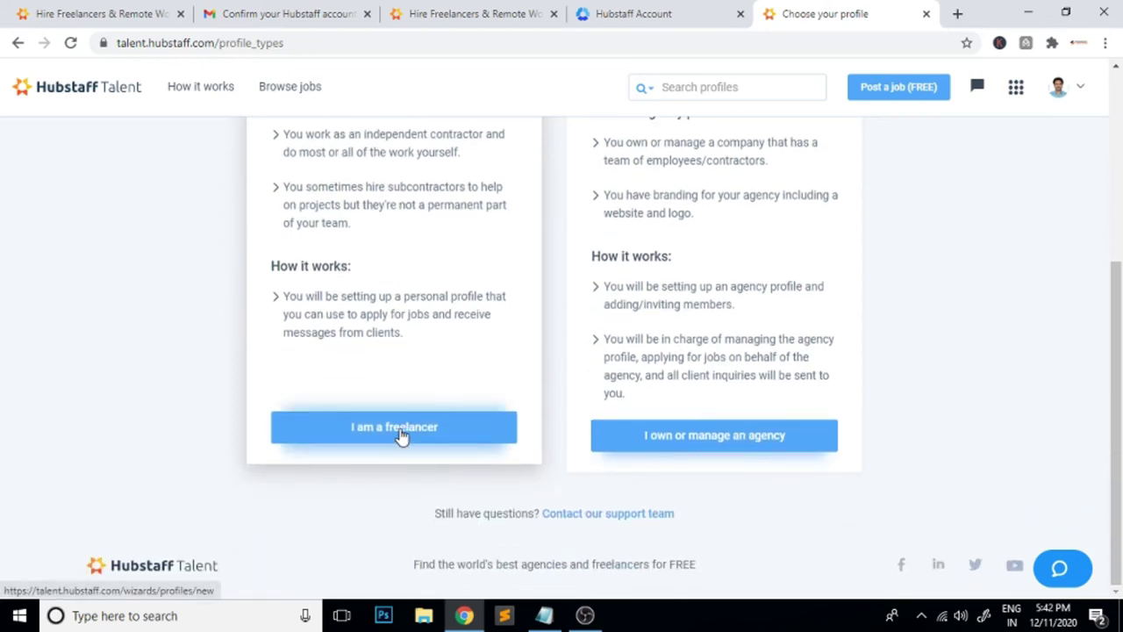
{"action": "left_click", "coordinate": [401, 436]}
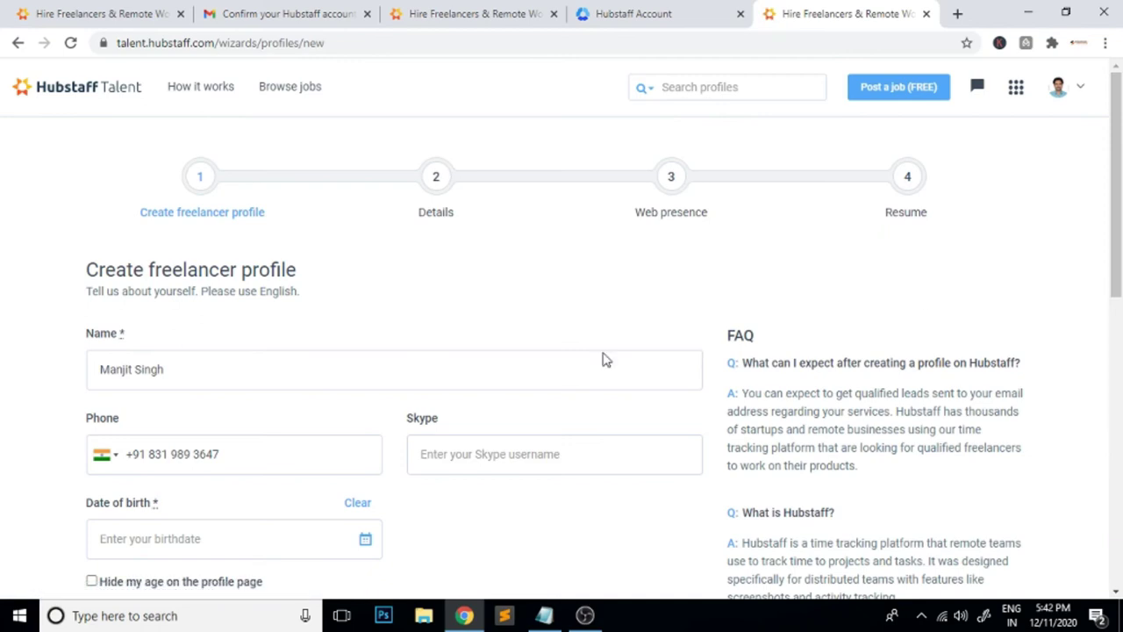
Set the date of birth to December 22, 1982
{"action": "scroll", "coordinate": [283, 360], "scroll_direction": "down", "scroll_amount": 3}
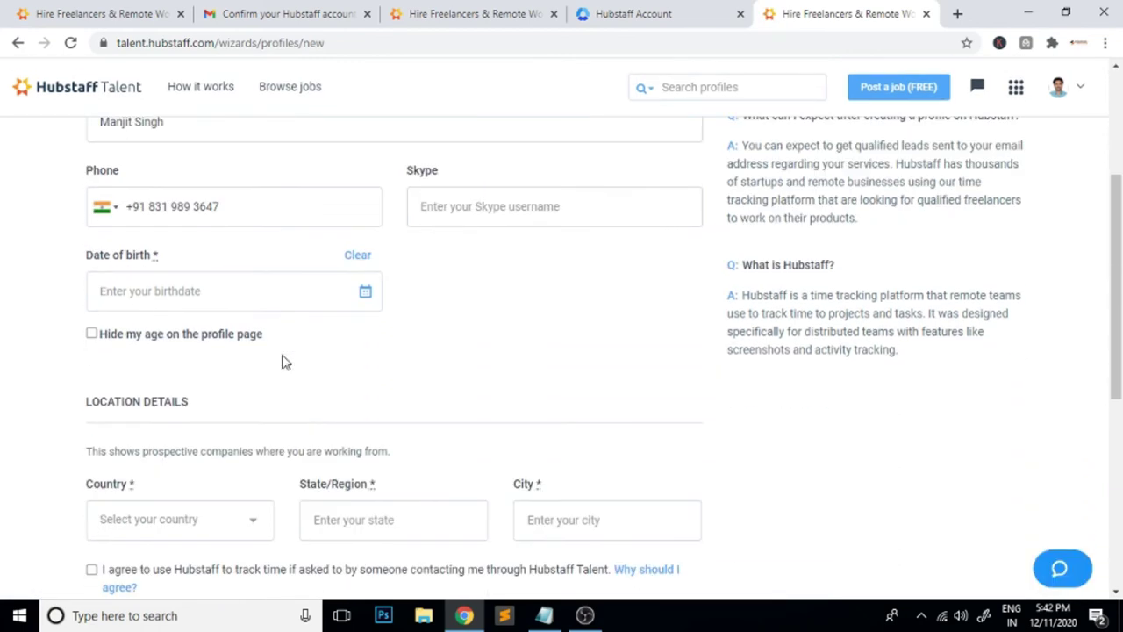
{"action": "left_click", "coordinate": [365, 290]}
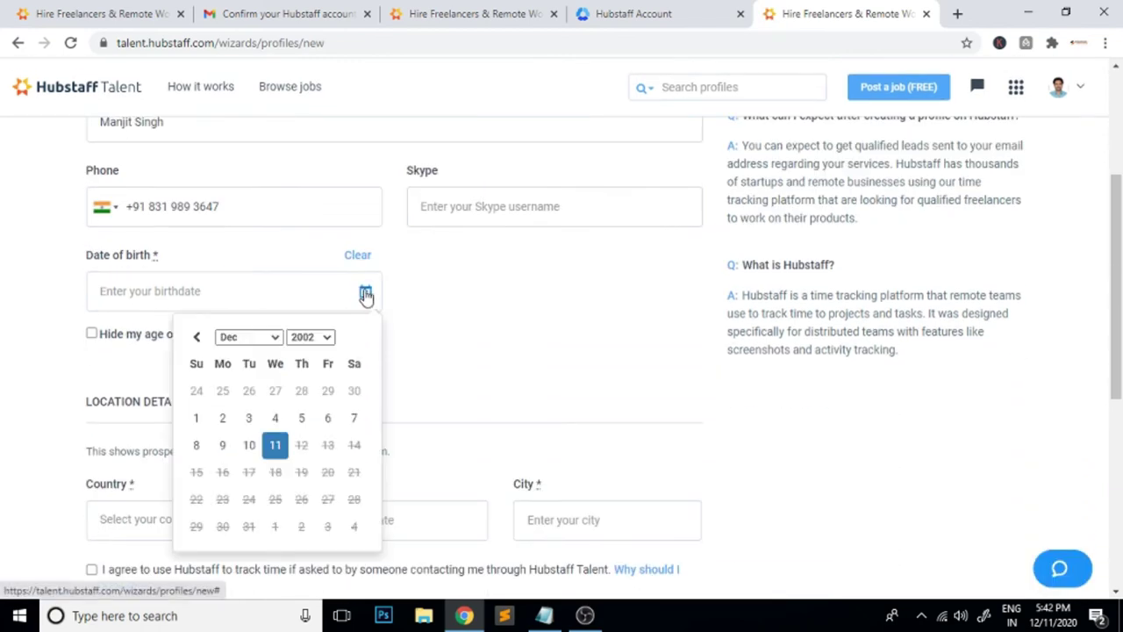
{"action": "left_click", "coordinate": [325, 337]}
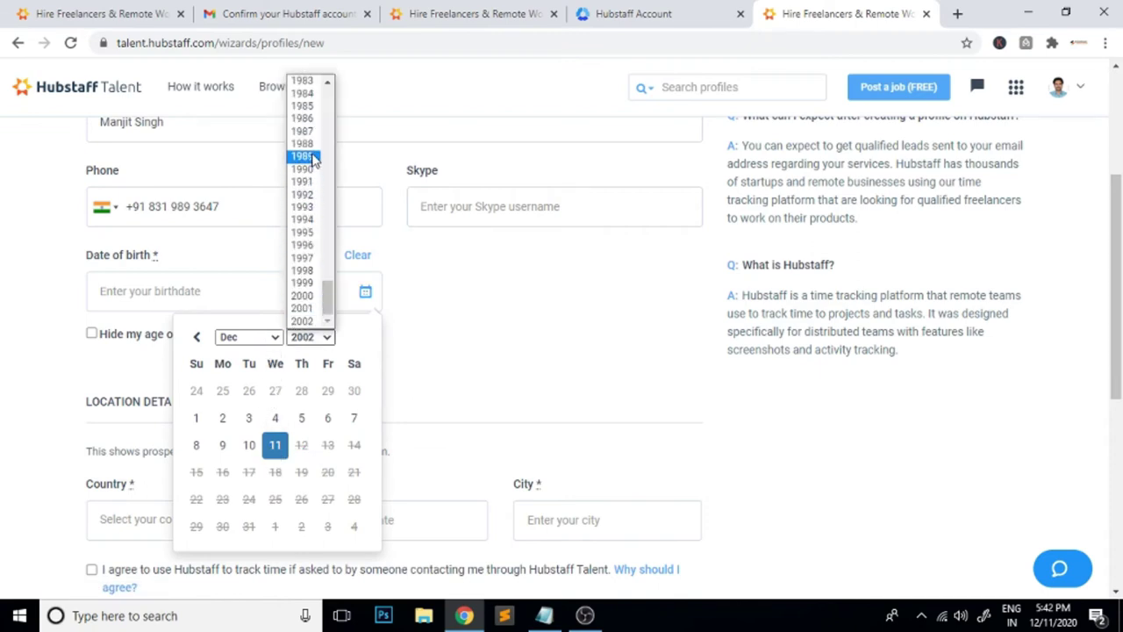
{"action": "scroll", "coordinate": [303, 130], "scroll_direction": "up", "scroll_amount": 4}
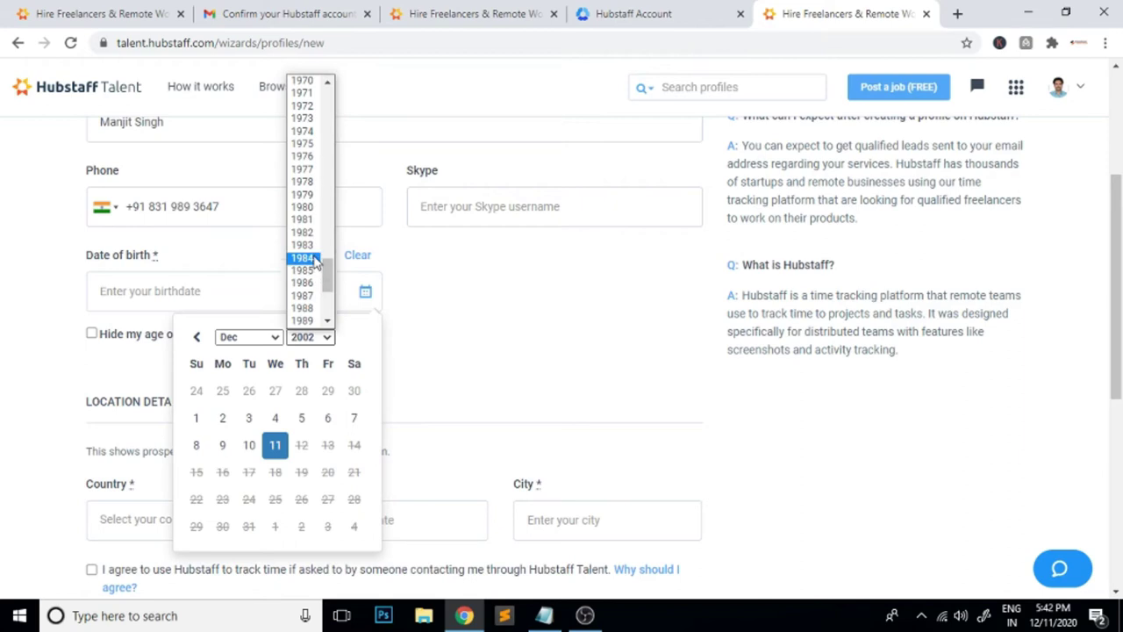
{"action": "left_click", "coordinate": [302, 232]}
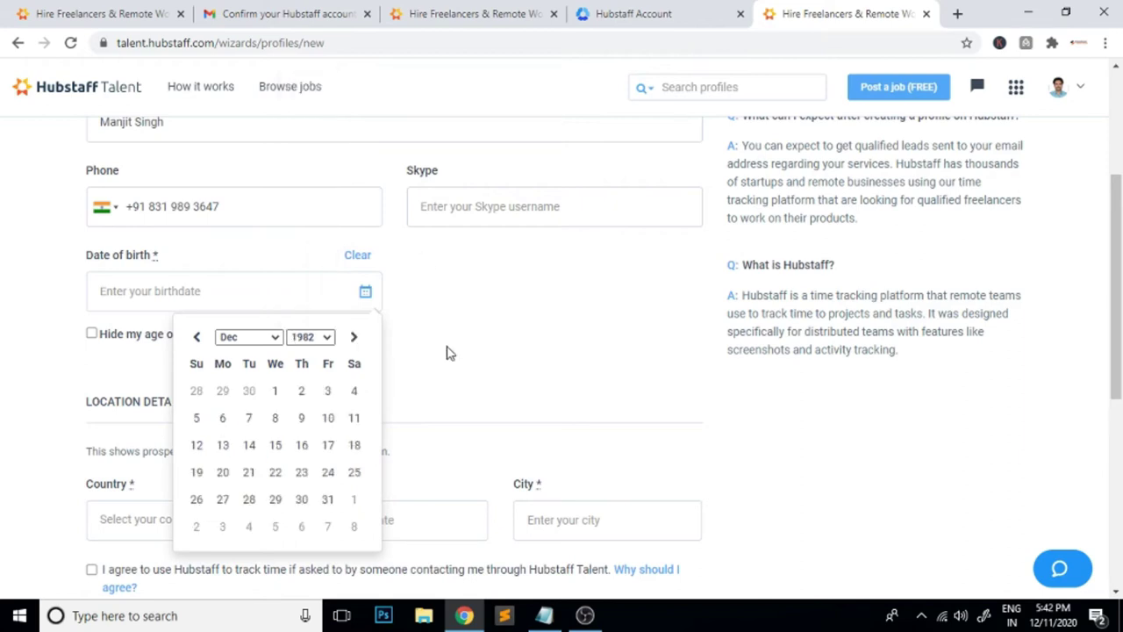
{"action": "left_click", "coordinate": [275, 472]}
Set the country to India and the state to Rajasthan
{"action": "scroll", "coordinate": [537, 348], "scroll_direction": "down", "scroll_amount": 1}
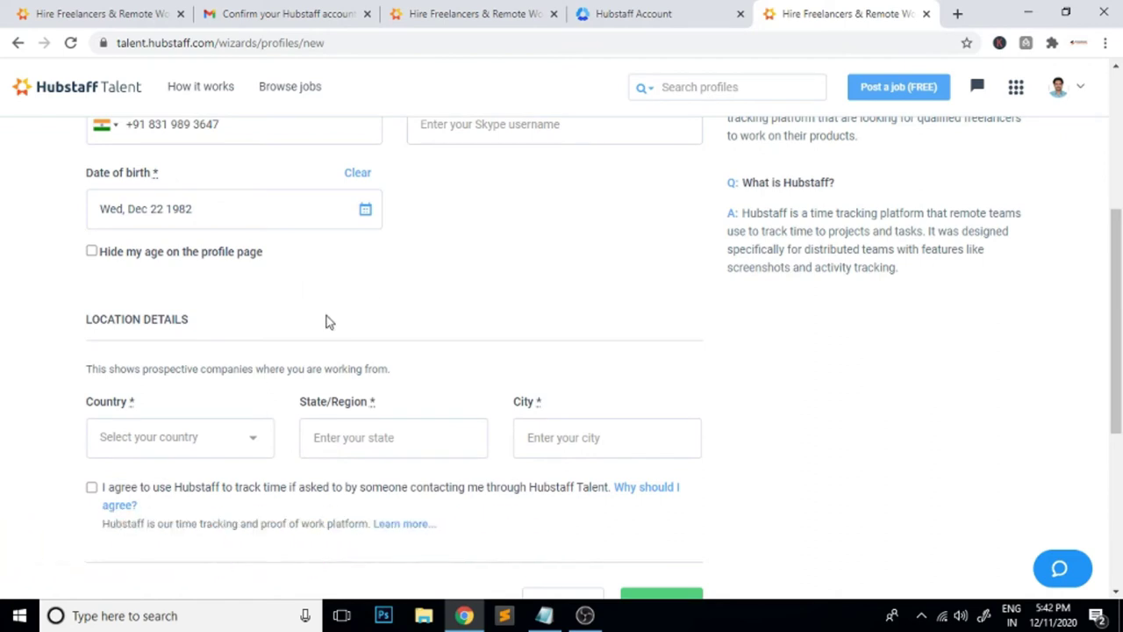
{"action": "left_click", "coordinate": [195, 439]}
{"action": "type", "text": "india"}
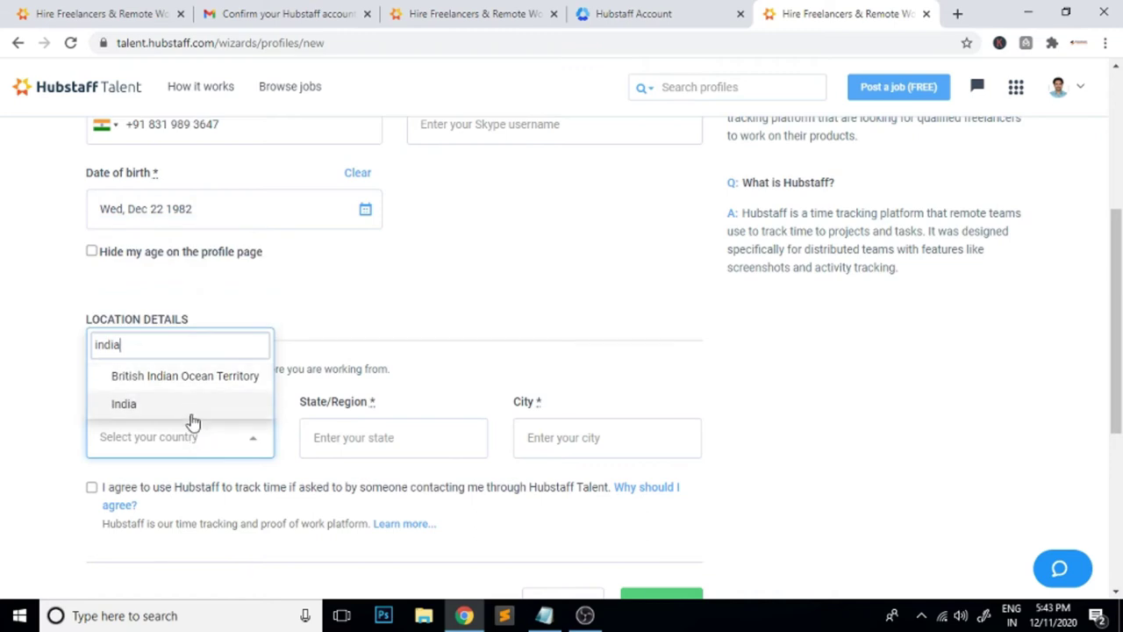
{"action": "left_click", "coordinate": [187, 405]}
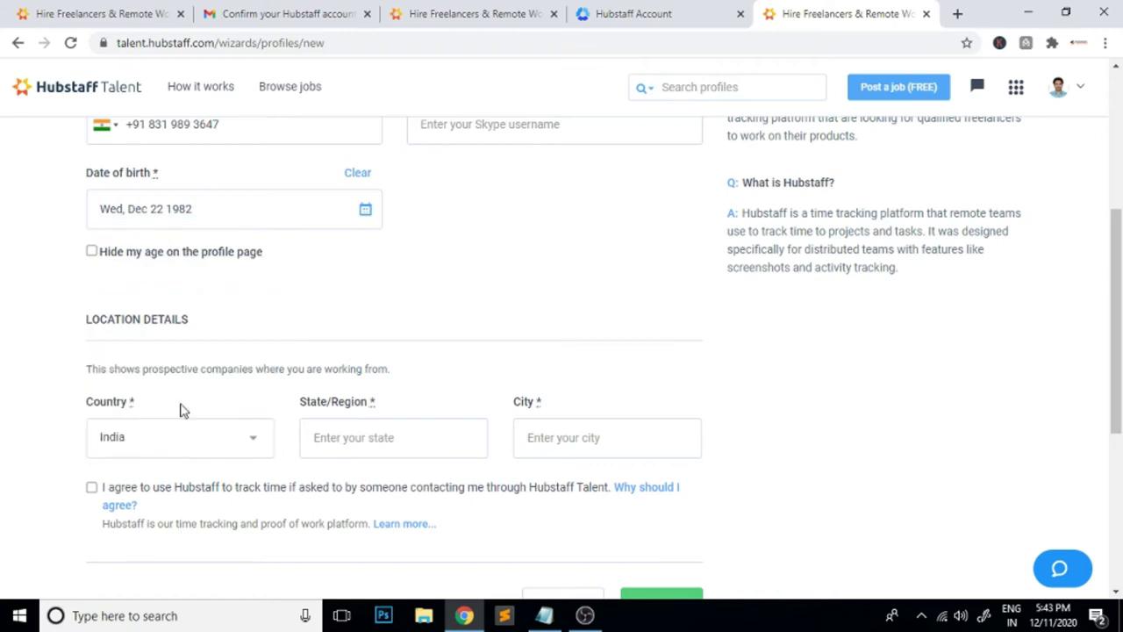
{"action": "left_click", "coordinate": [379, 428]}
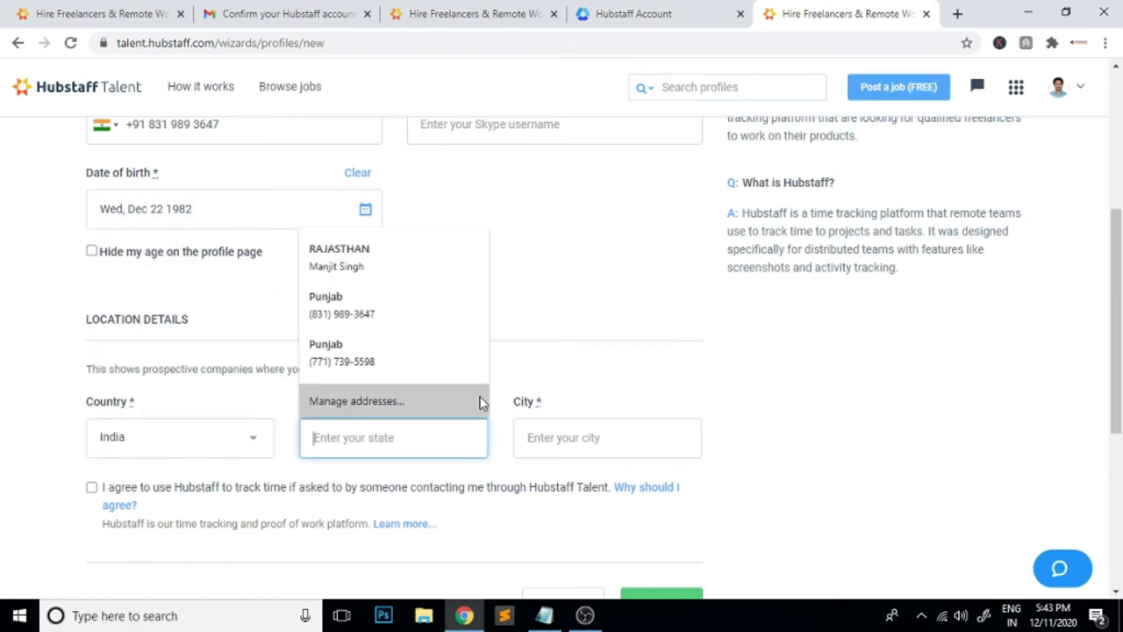
{"action": "type", "text": "raj"}
{"action": "left_click", "coordinate": [386, 483]}
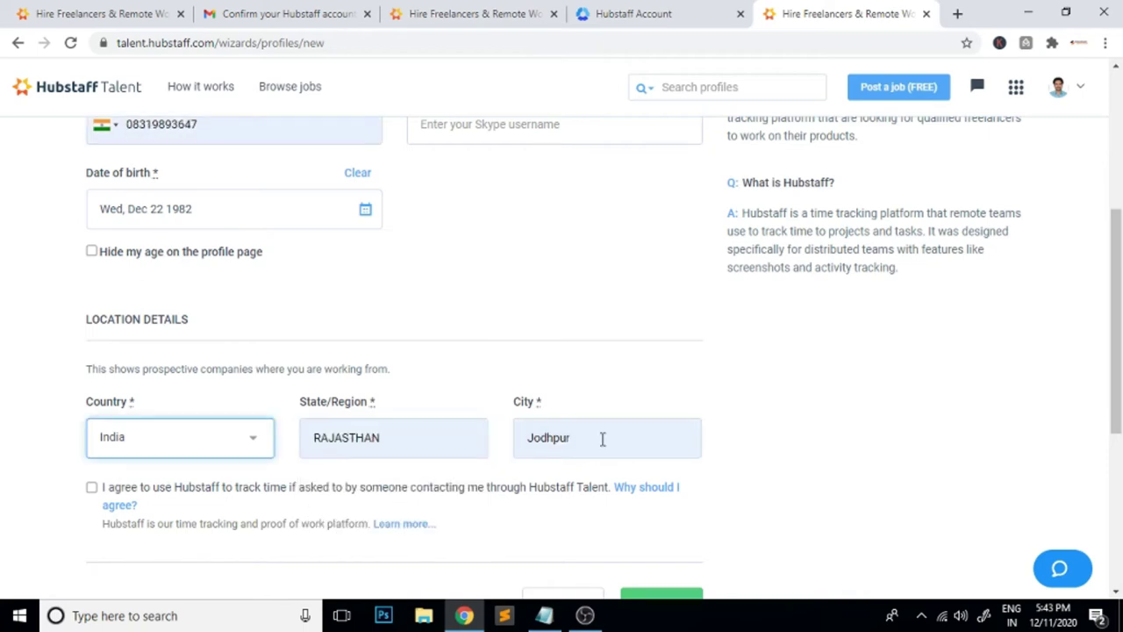
{"action": "left_click", "coordinate": [636, 440]}
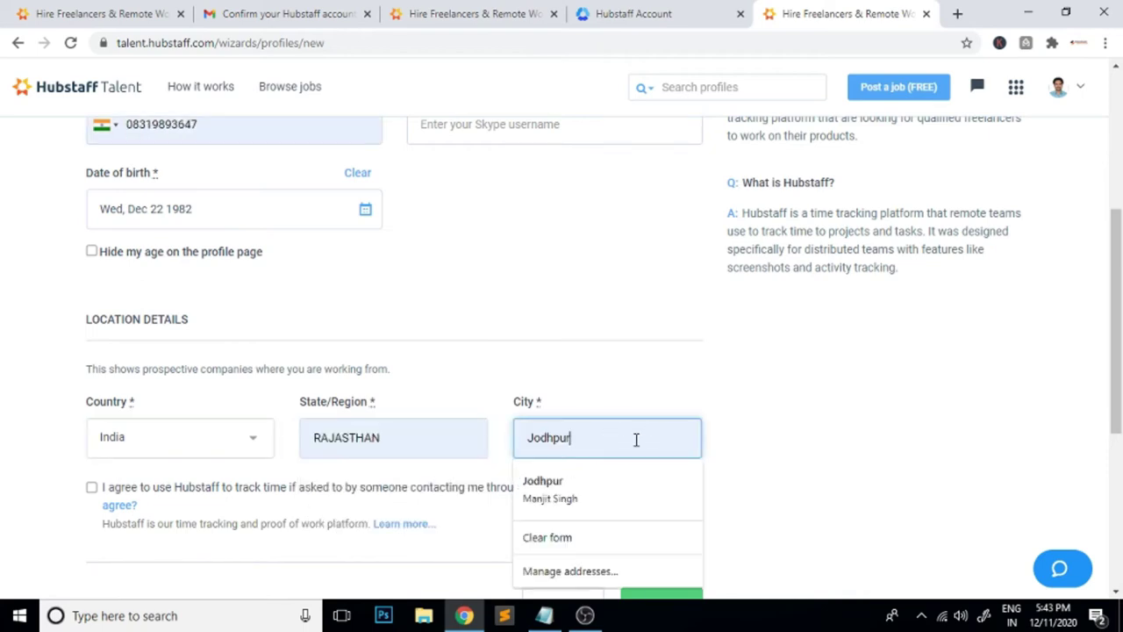
{"action": "left_click", "coordinate": [784, 448]}
Agree to track time with Hubstaff and submit the basic profile
{"action": "scroll", "coordinate": [784, 447], "scroll_direction": "down", "scroll_amount": 2}
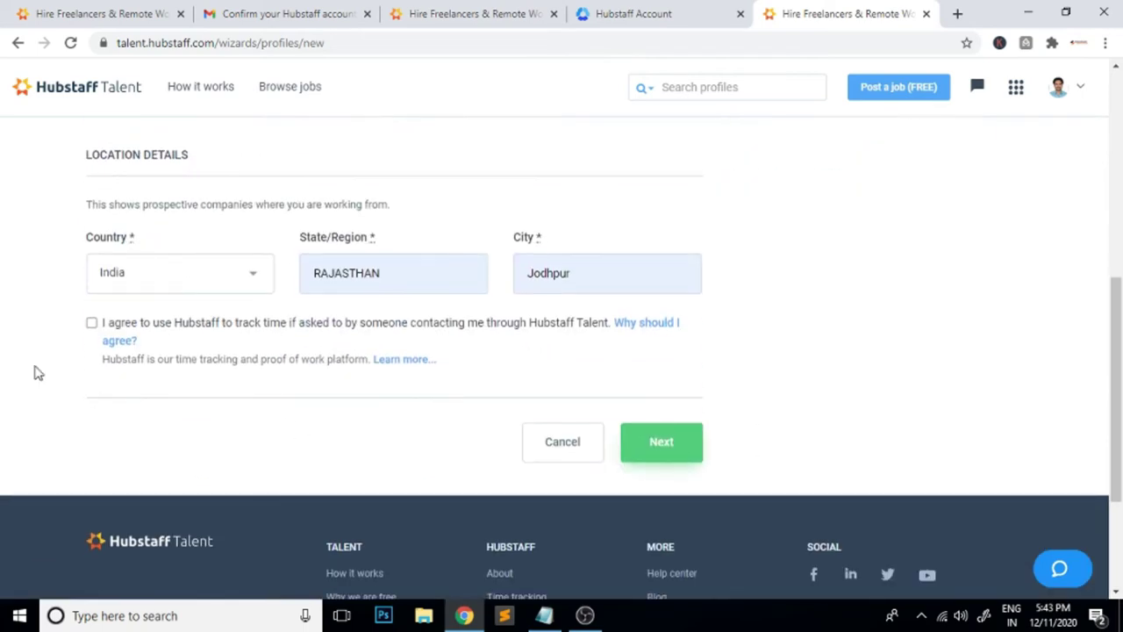
{"action": "left_click", "coordinate": [92, 325]}
{"action": "scroll", "coordinate": [867, 439], "scroll_direction": "up", "scroll_amount": 6}
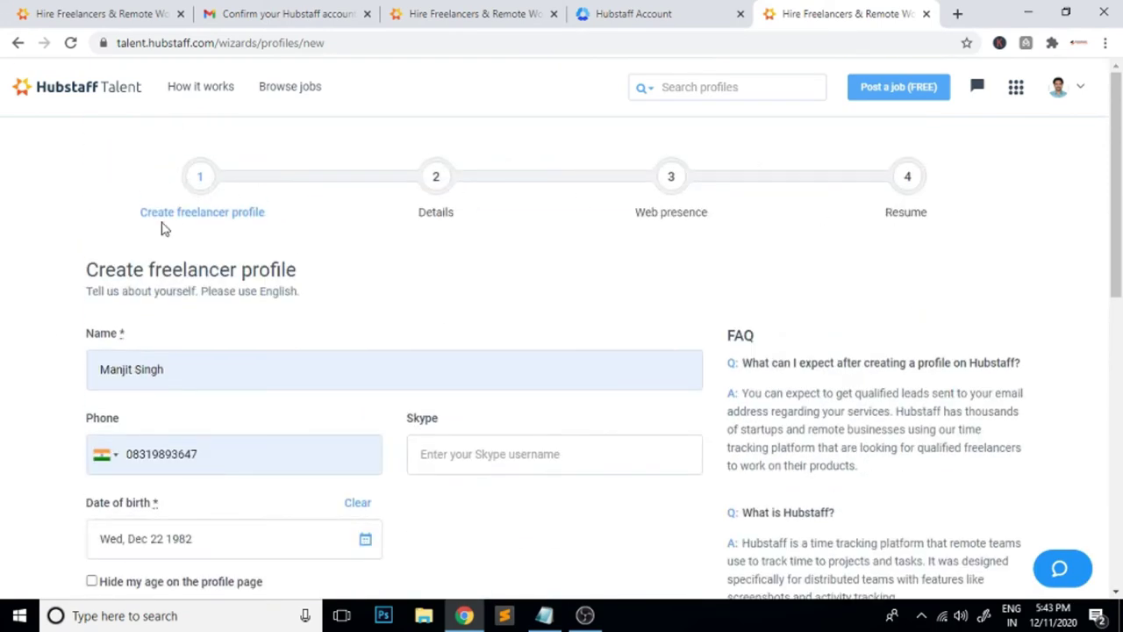
{"action": "scroll", "coordinate": [845, 353], "scroll_direction": "down", "scroll_amount": 5}
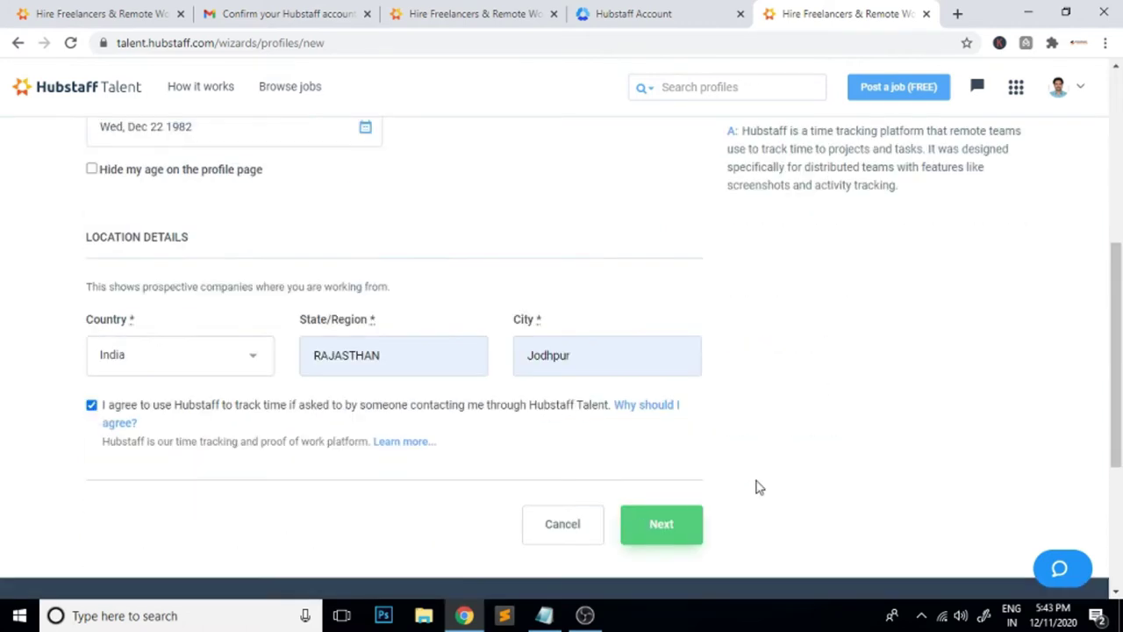
{"action": "left_click", "coordinate": [672, 531]}
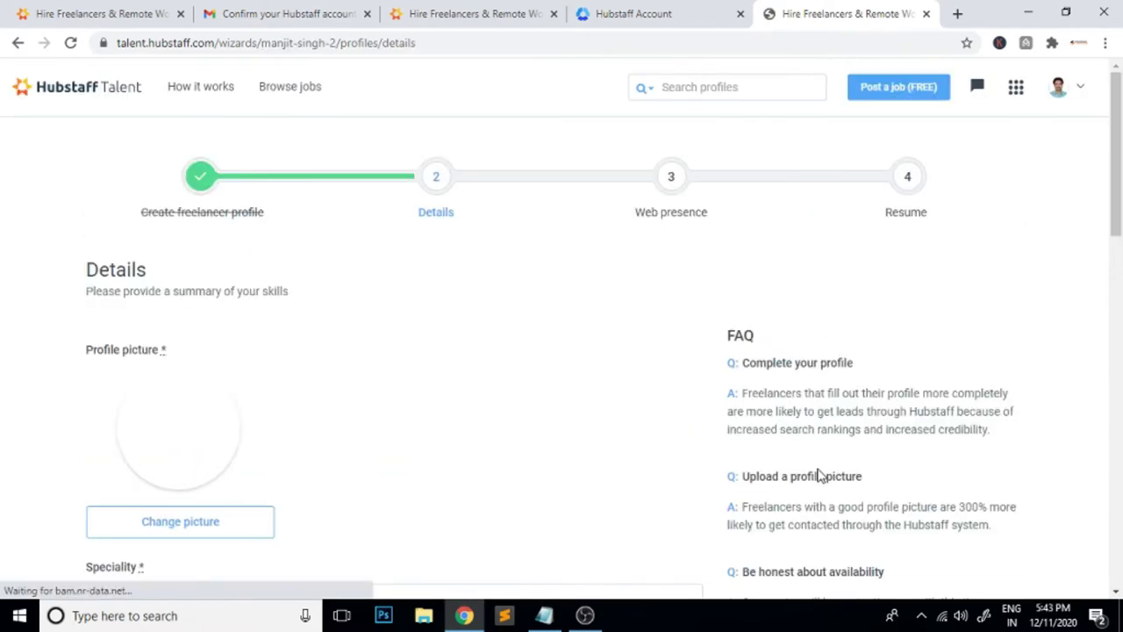
Copy the 'I am a Professional Data Entery Operator' line from Notepad for Speciality
{"action": "scroll", "coordinate": [558, 439], "scroll_direction": "down", "scroll_amount": 4}
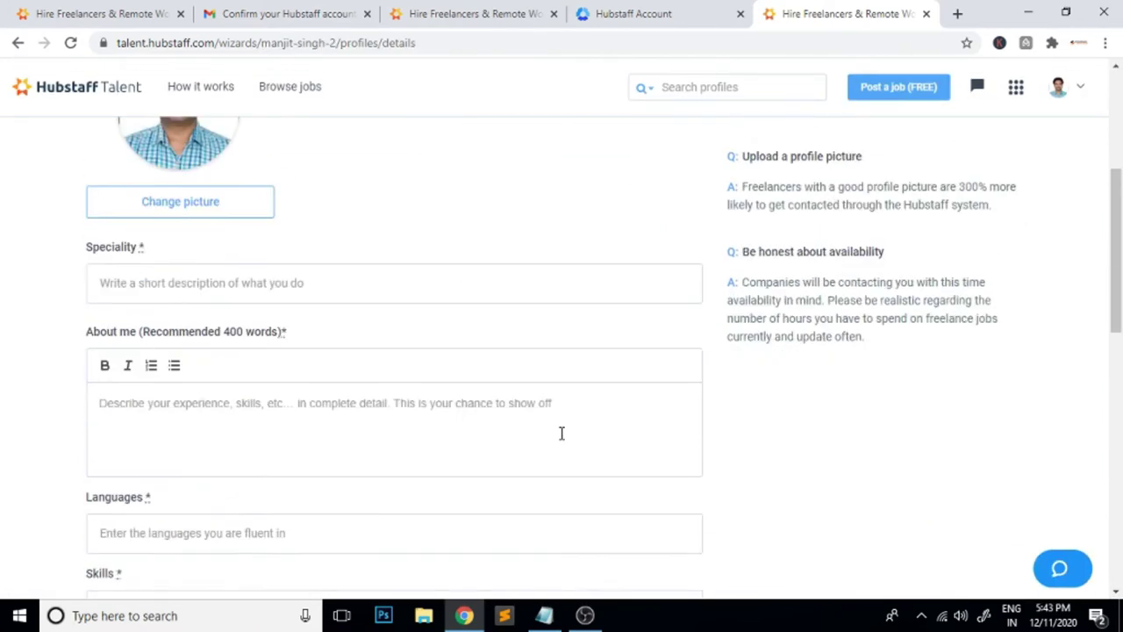
{"action": "left_click", "coordinate": [129, 275]}
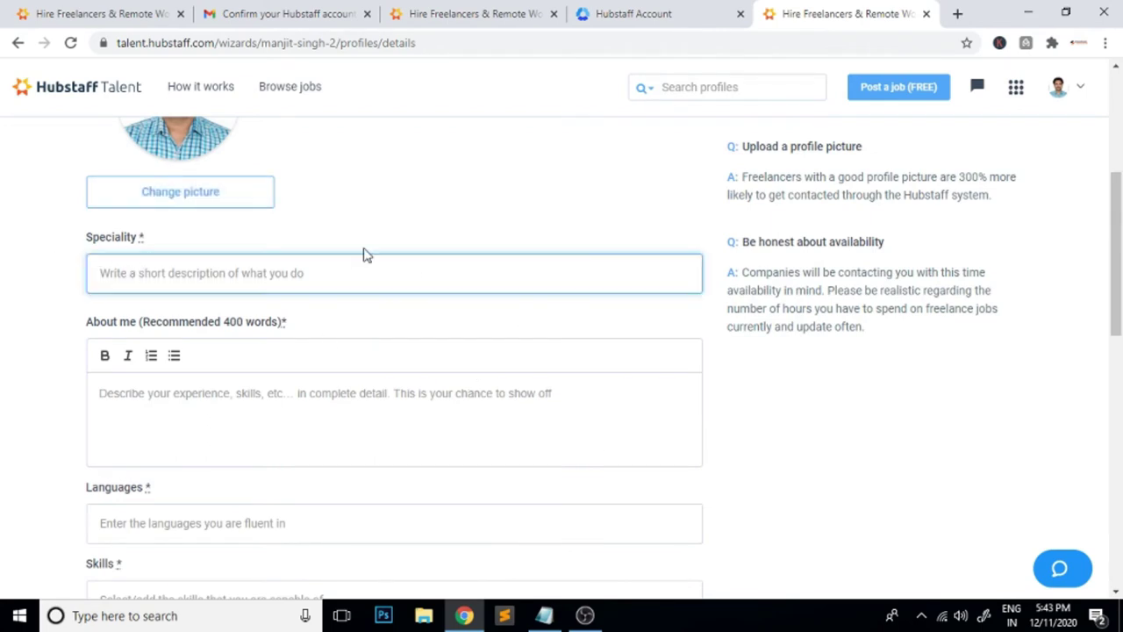
{"action": "left_click", "coordinate": [544, 615]}
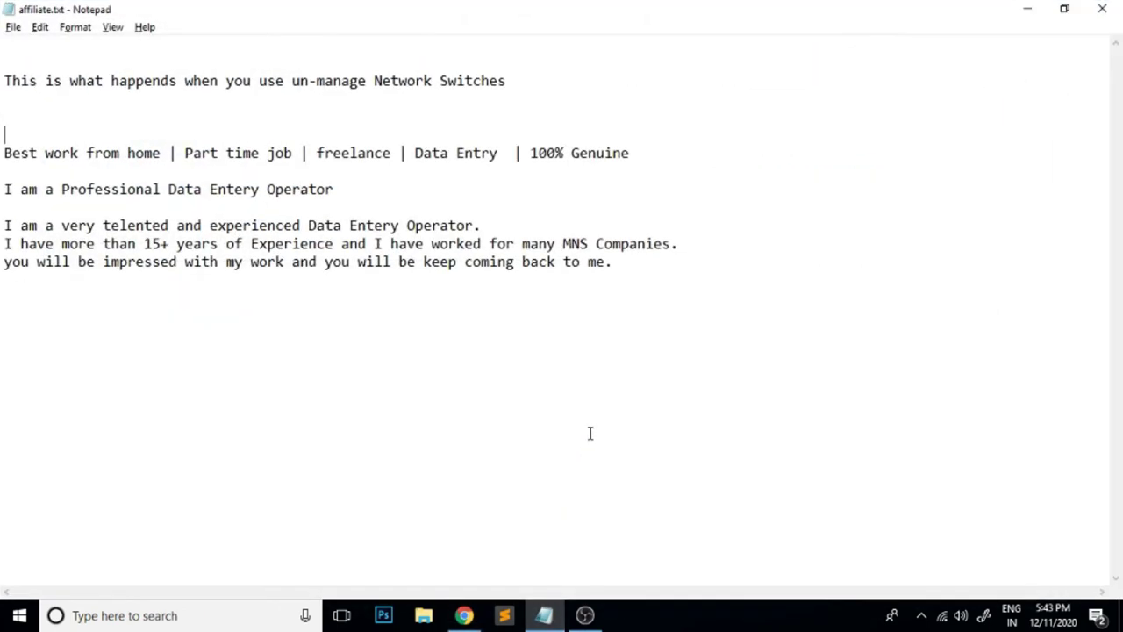
{"action": "left_click_drag", "start_coordinate": [346, 195], "coordinate": [5, 188]}
{"action": "key", "text": "ctrl+c"}
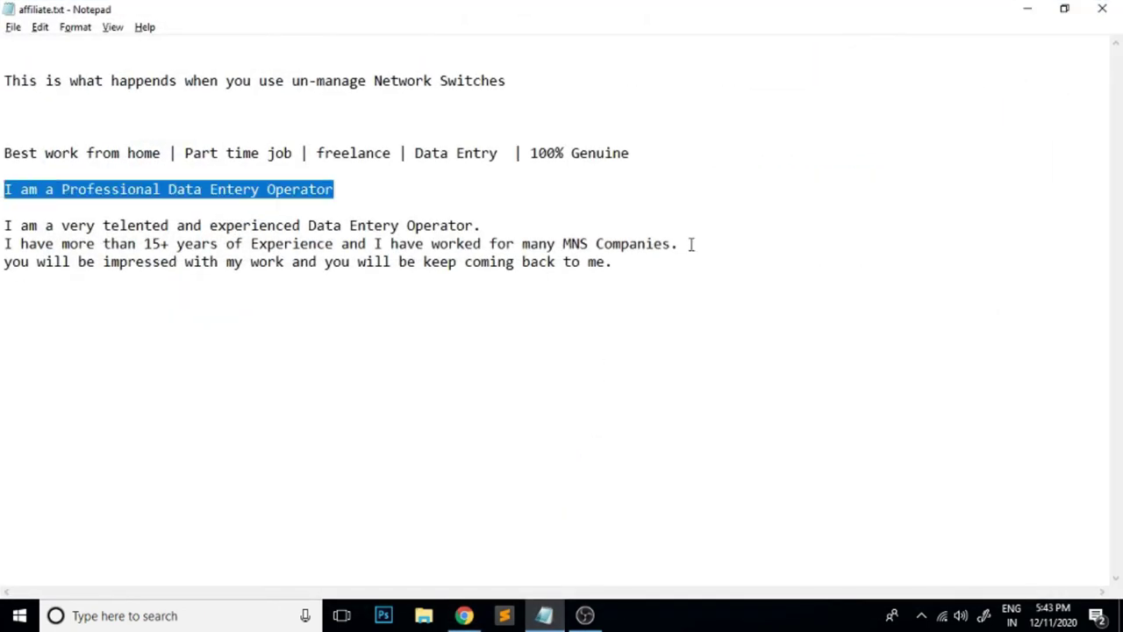
{"action": "left_click", "coordinate": [464, 615]}
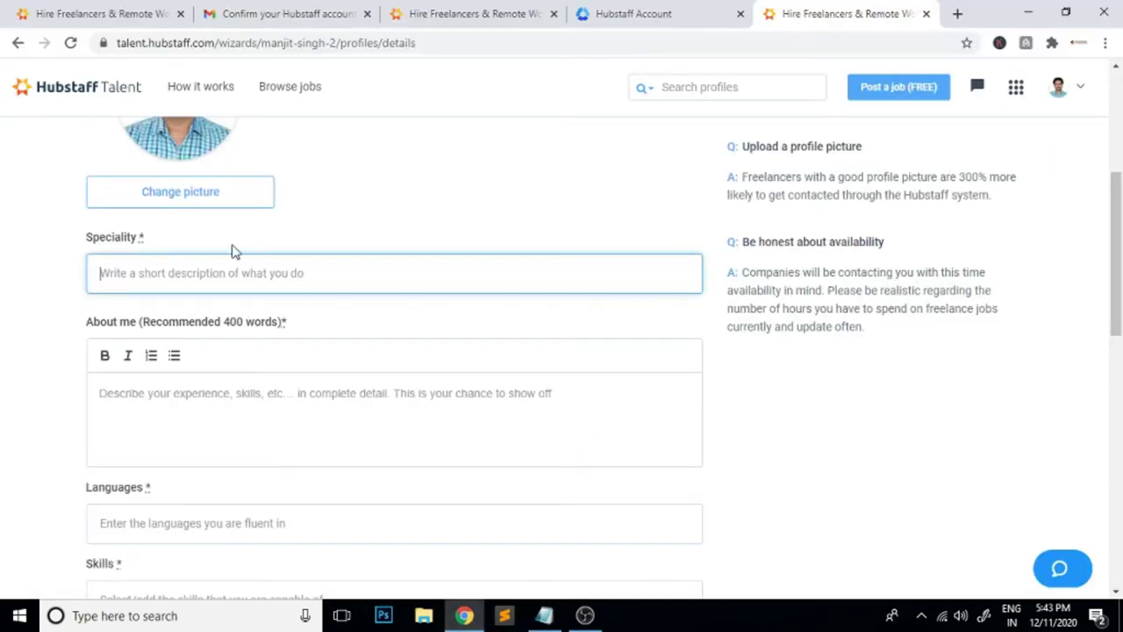
Paste the line into Speciality and correct 'Entery' to 'Entry'
{"action": "key", "text": "ctrl+v"}
{"action": "right_click", "coordinate": [252, 274]}
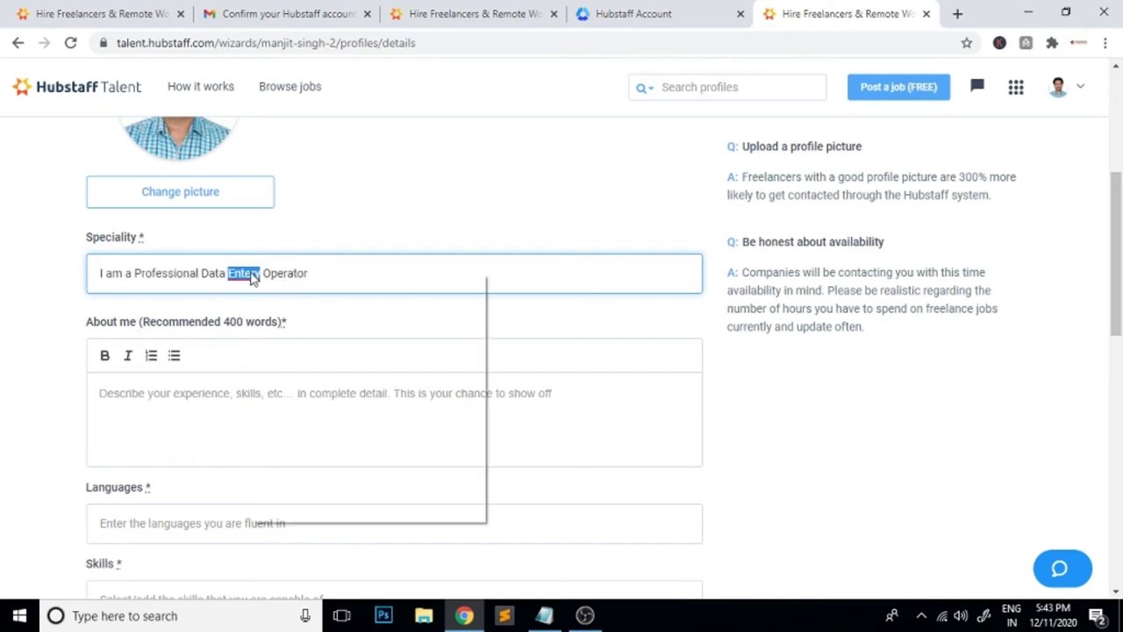
{"action": "left_click", "coordinate": [309, 305]}
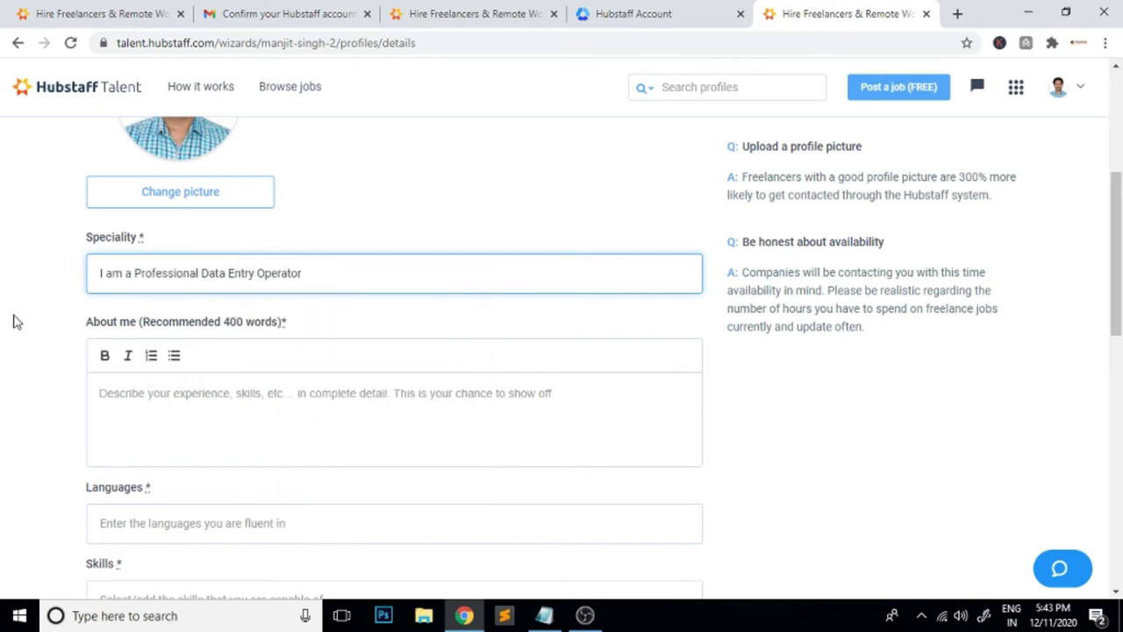
Copy the three-line about-me paragraph from the Notepad notes
{"action": "left_click", "coordinate": [544, 615]}
{"action": "left_click_drag", "start_coordinate": [622, 263], "coordinate": [7, 225]}
{"action": "key", "text": "ctrl+c"}
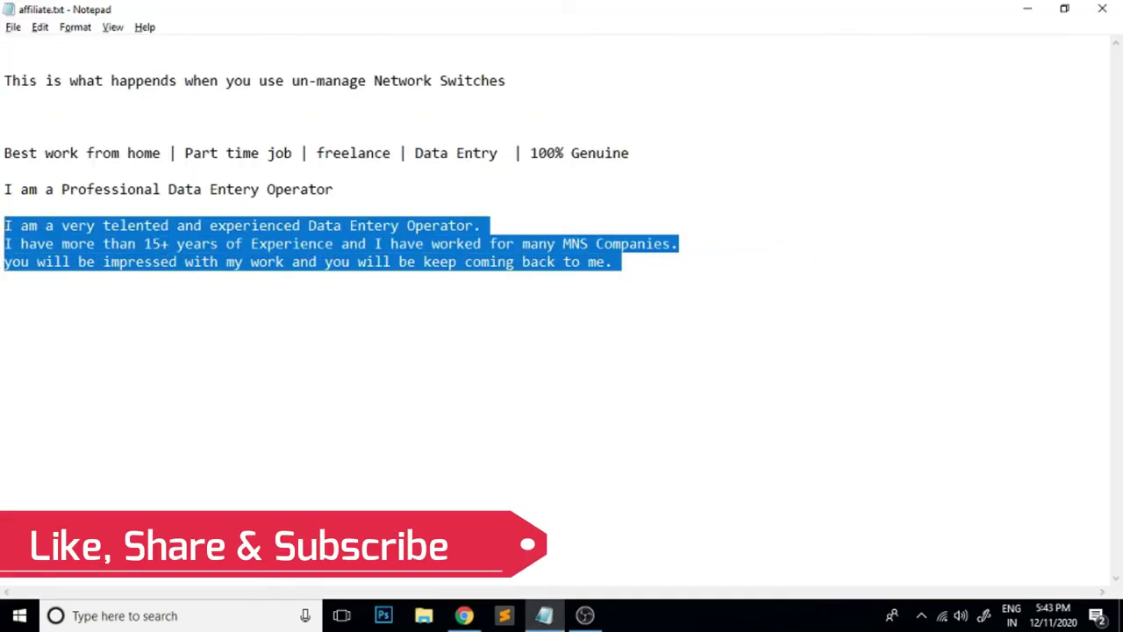
{"action": "left_click", "coordinate": [463, 615]}
Paste the about-me paragraph and fix its spelling to 'talented' and 'Entry'
{"action": "left_click", "coordinate": [409, 396]}
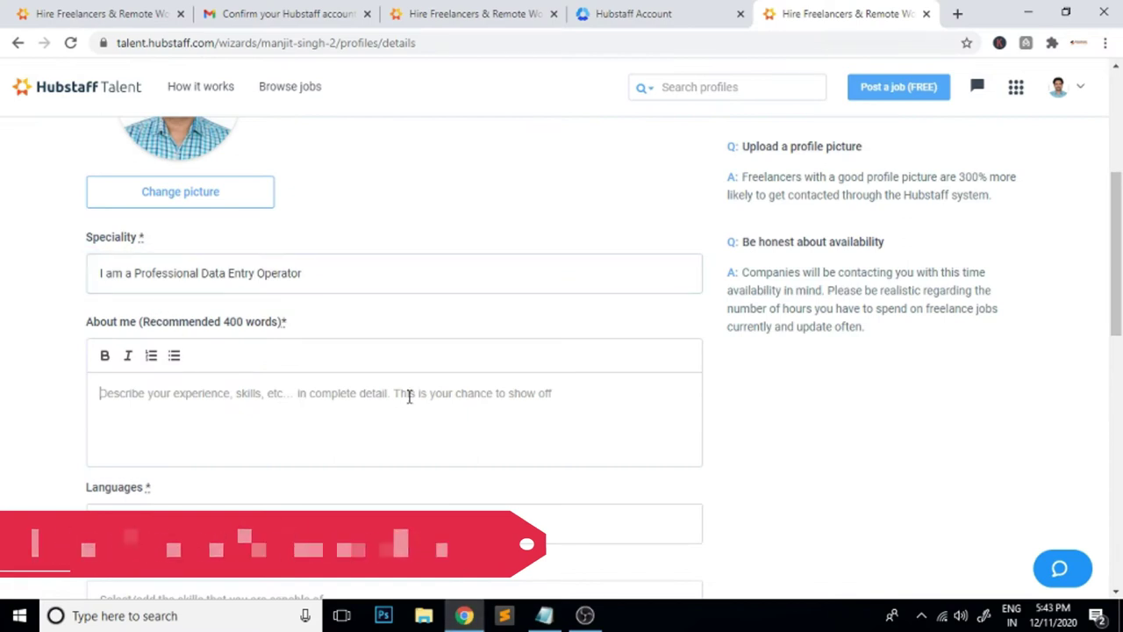
{"action": "key", "text": "ctrl+v"}
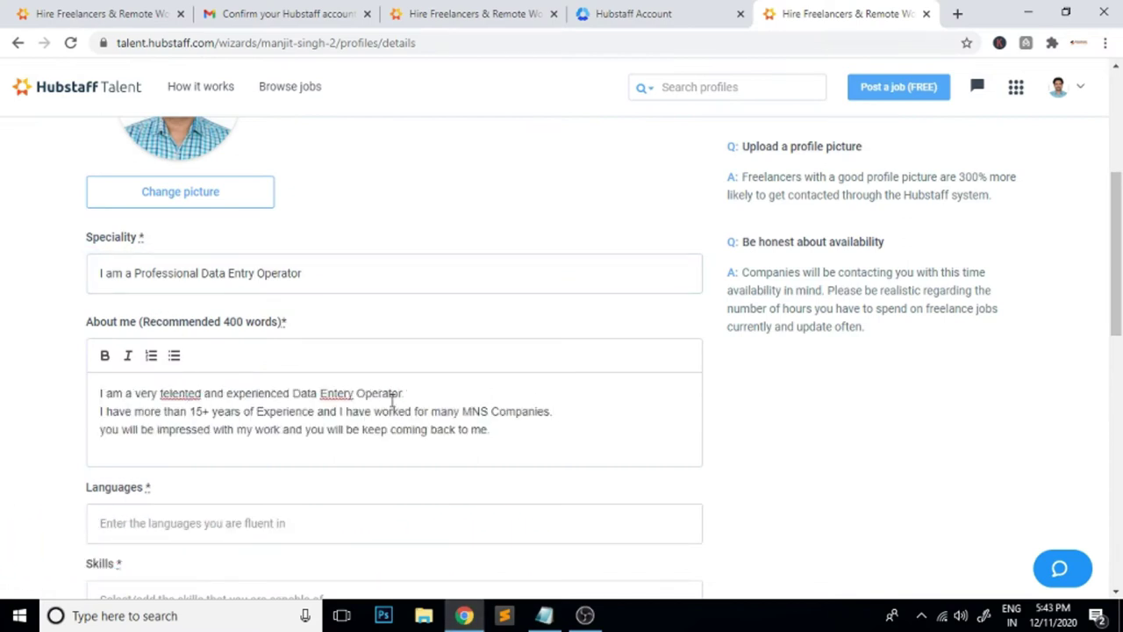
{"action": "right_click", "coordinate": [336, 398]}
{"action": "left_click", "coordinate": [397, 163]}
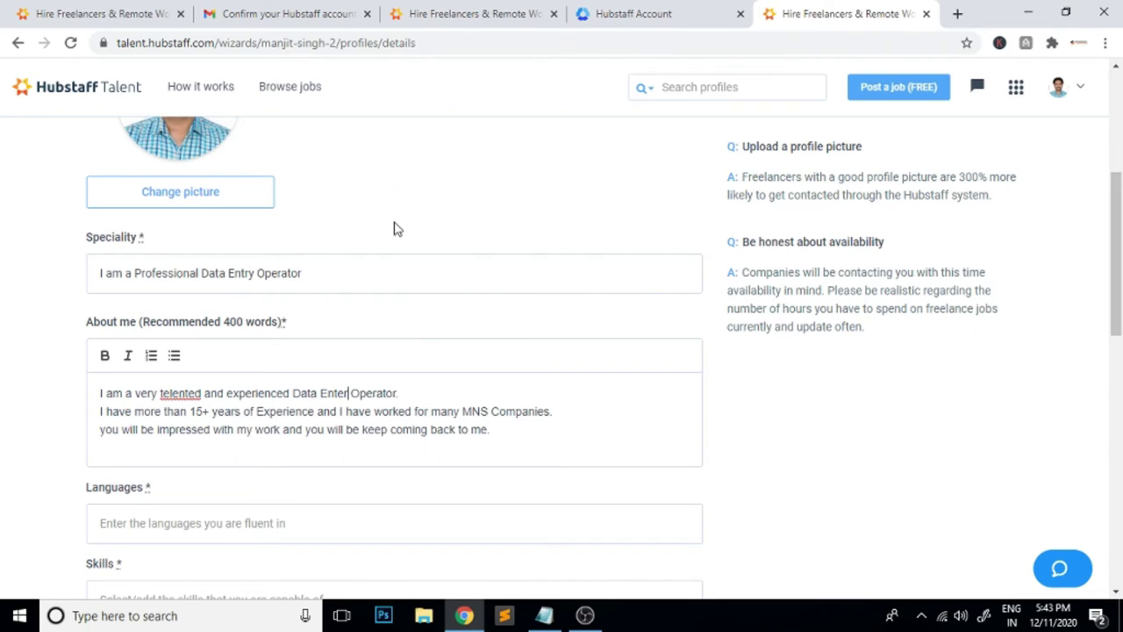
{"action": "type", "text": "y"}
{"action": "right_click", "coordinate": [185, 394]}
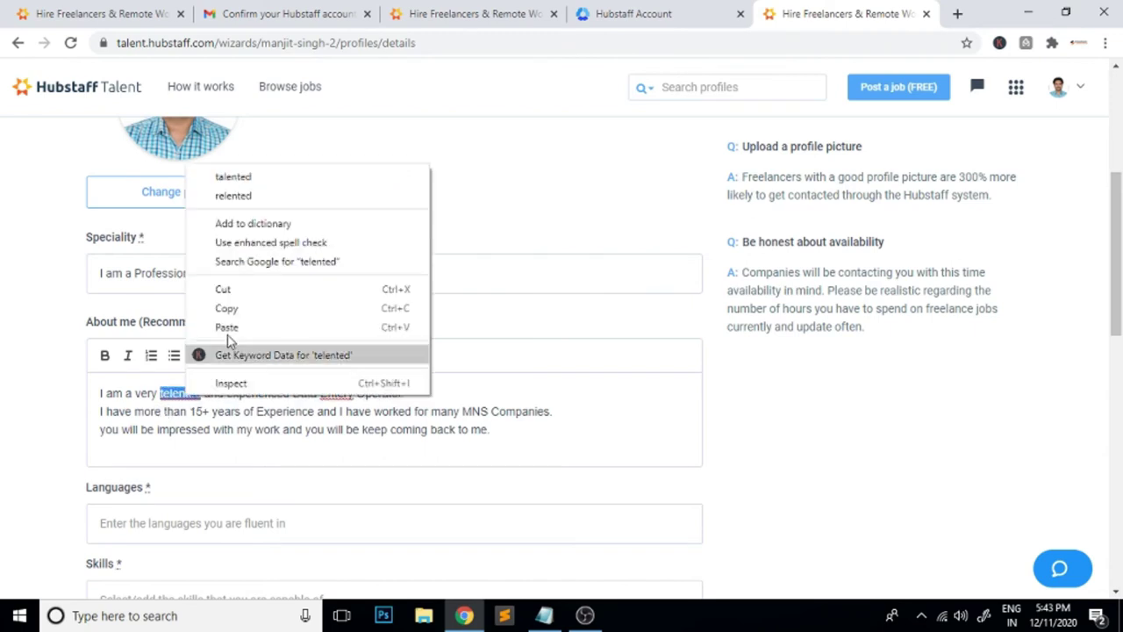
{"action": "left_click", "coordinate": [251, 183]}
{"action": "right_click", "coordinate": [333, 397]}
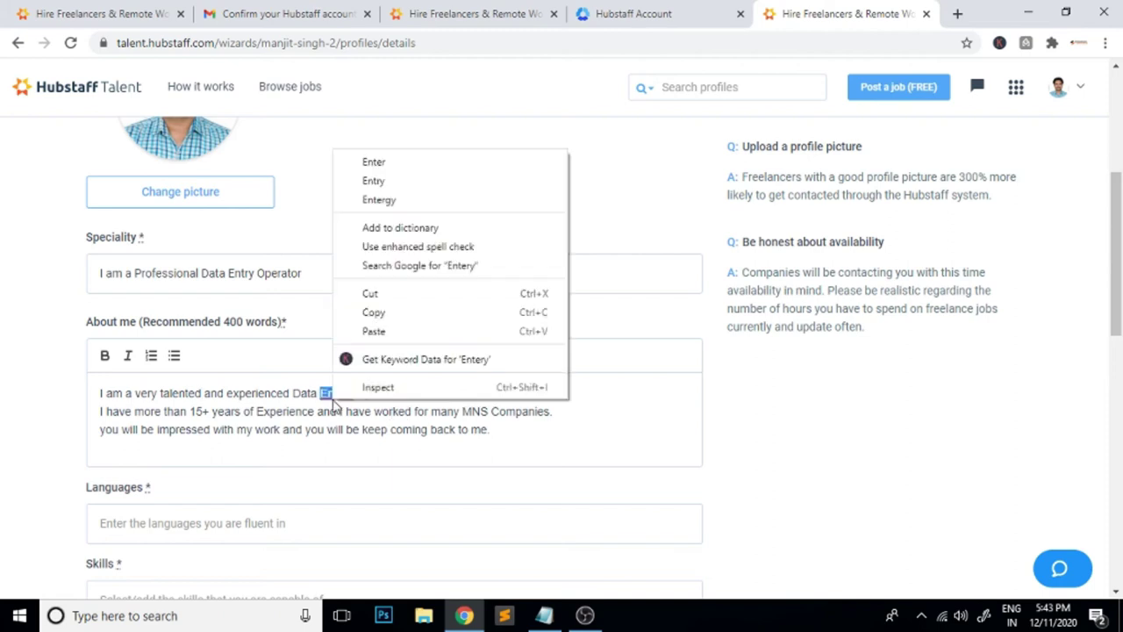
{"action": "left_click", "coordinate": [389, 184]}
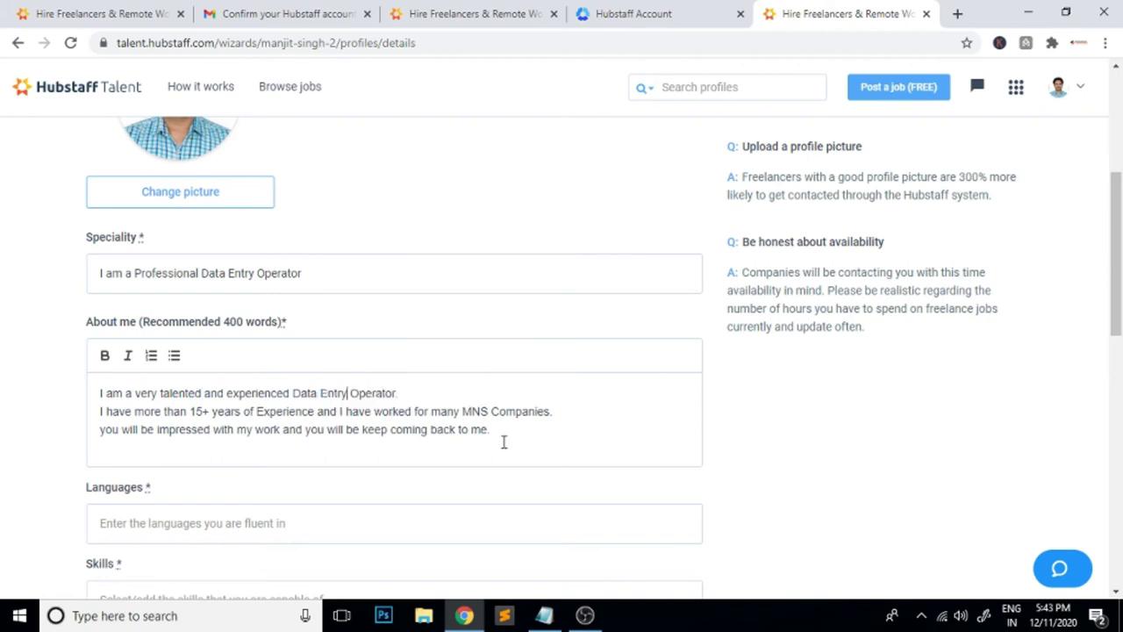
Add English and Hindi as profile languages
{"action": "scroll", "coordinate": [503, 441], "scroll_direction": "down", "scroll_amount": 1}
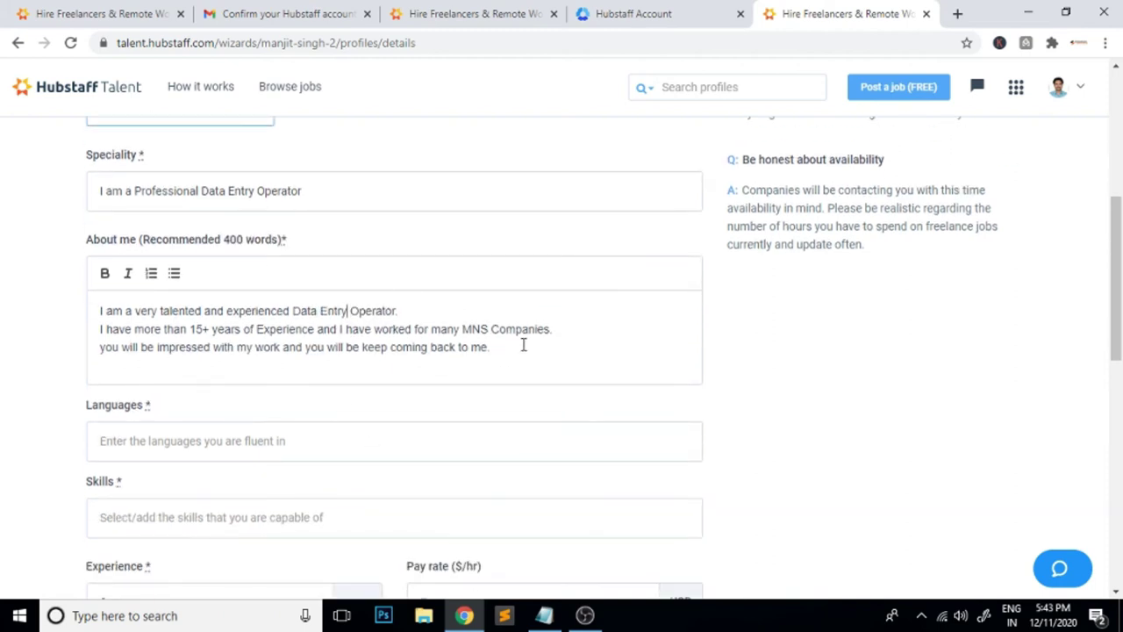
{"action": "scroll", "coordinate": [295, 367], "scroll_direction": "down", "scroll_amount": 1}
{"action": "left_click", "coordinate": [146, 358]}
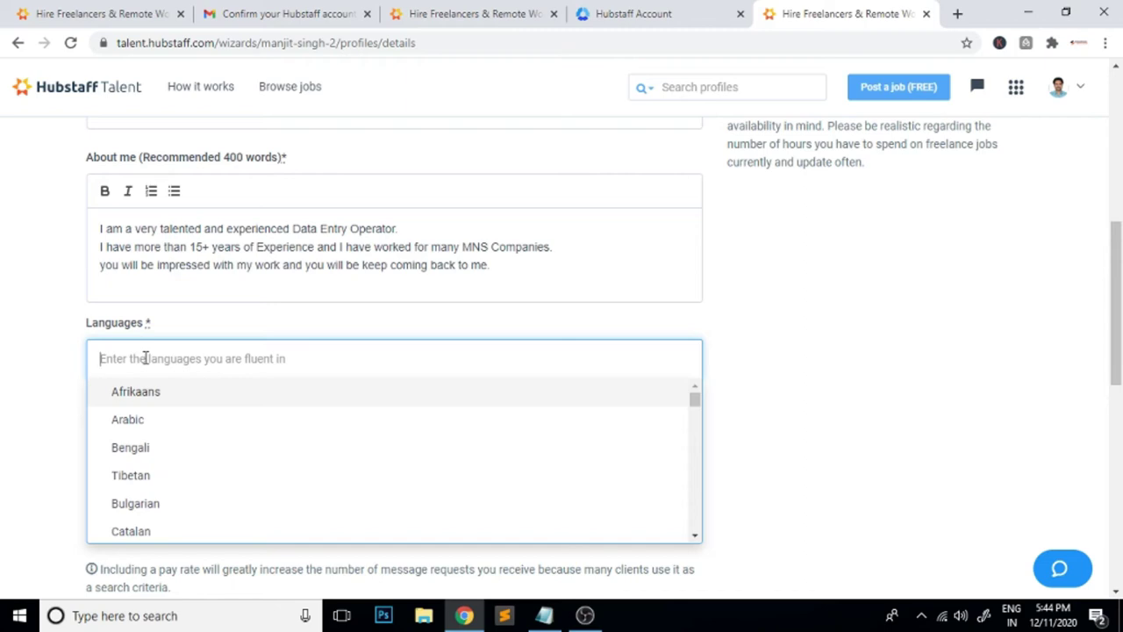
{"action": "type", "text": "en"}
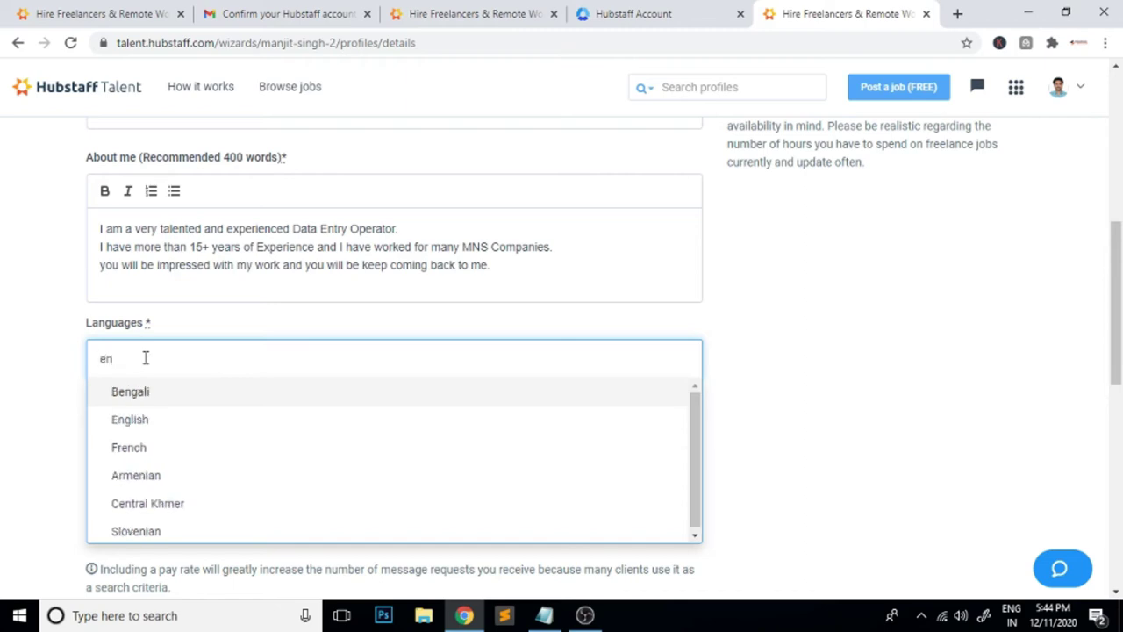
{"action": "left_click", "coordinate": [147, 420]}
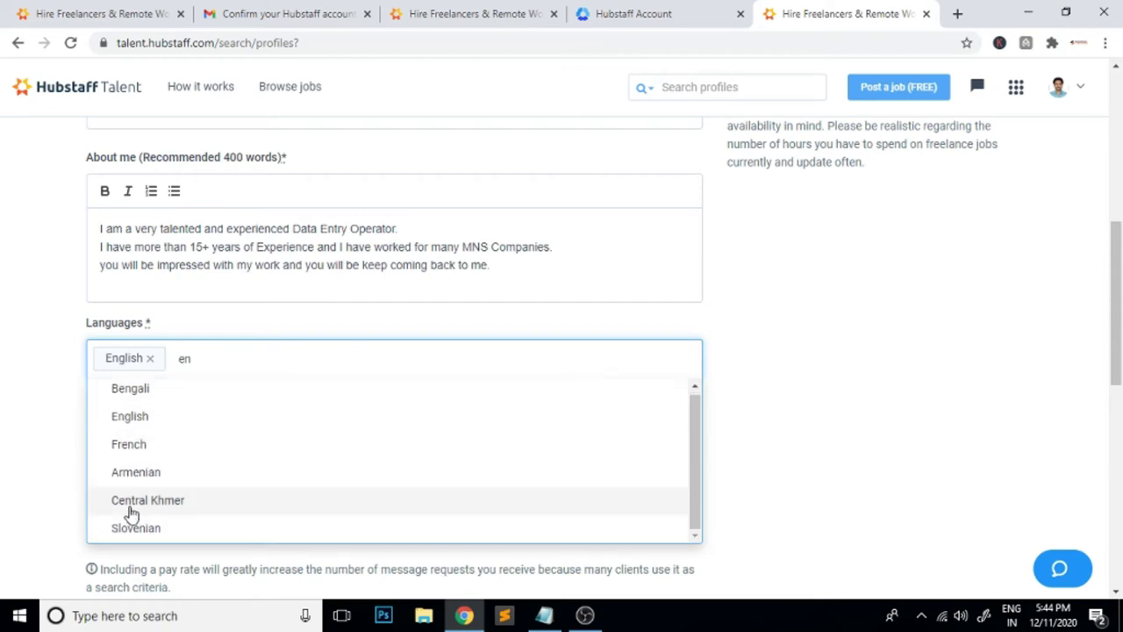
{"action": "left_click", "coordinate": [803, 434]}
{"action": "left_click", "coordinate": [235, 369]}
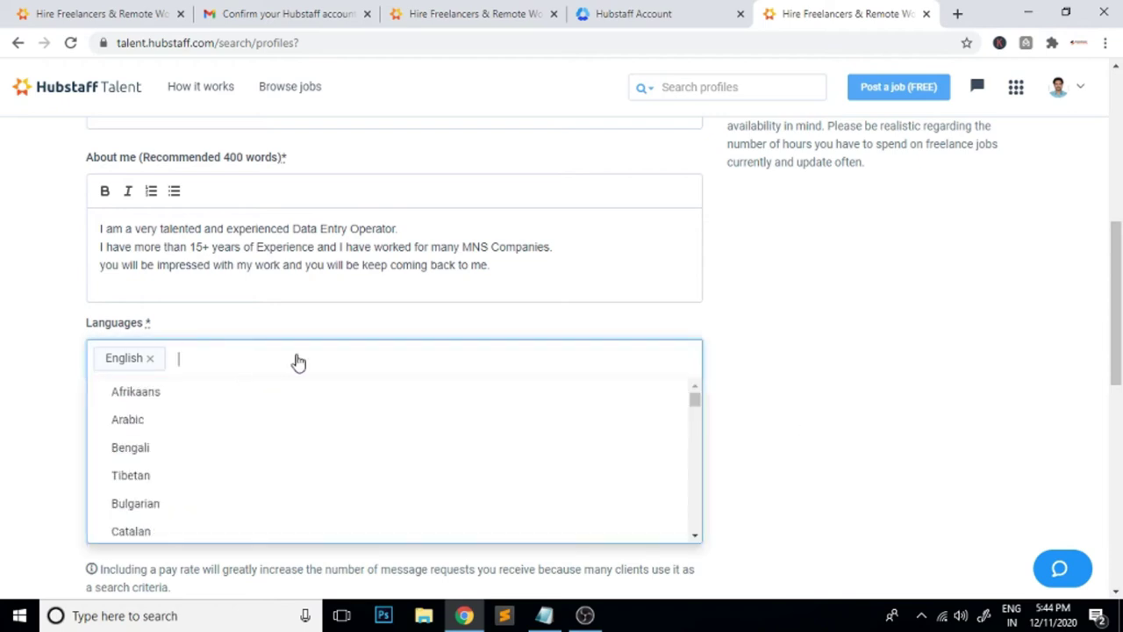
{"action": "type", "text": "pun"}
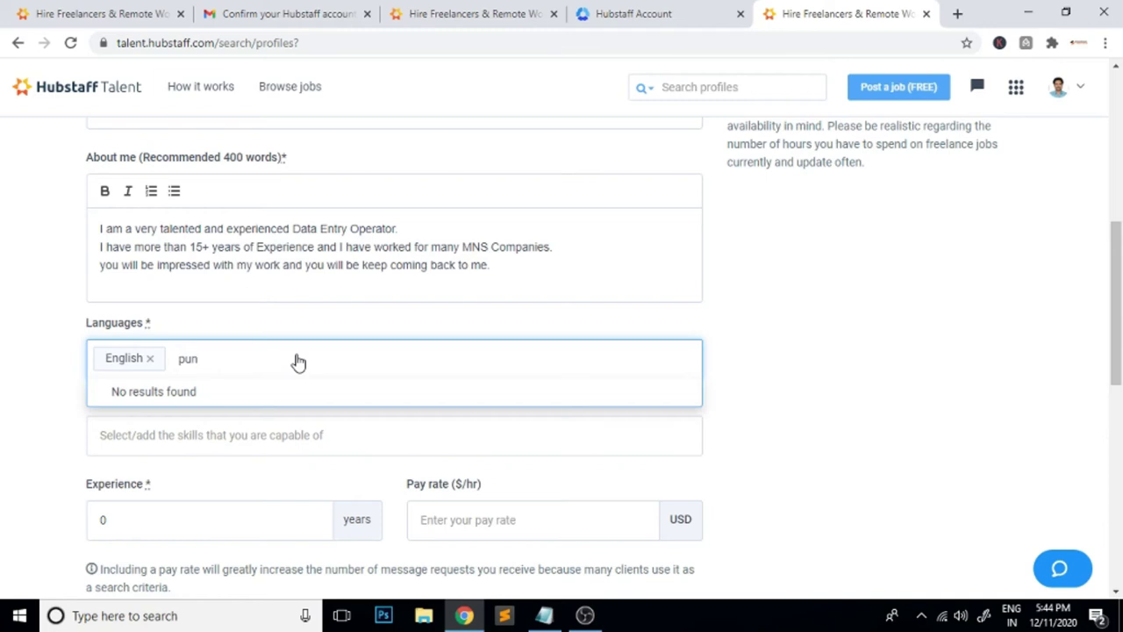
{"action": "key", "text": "BackSpace"}
{"action": "key", "text": "BackSpace"}
{"action": "key", "text": "BackSpace"}
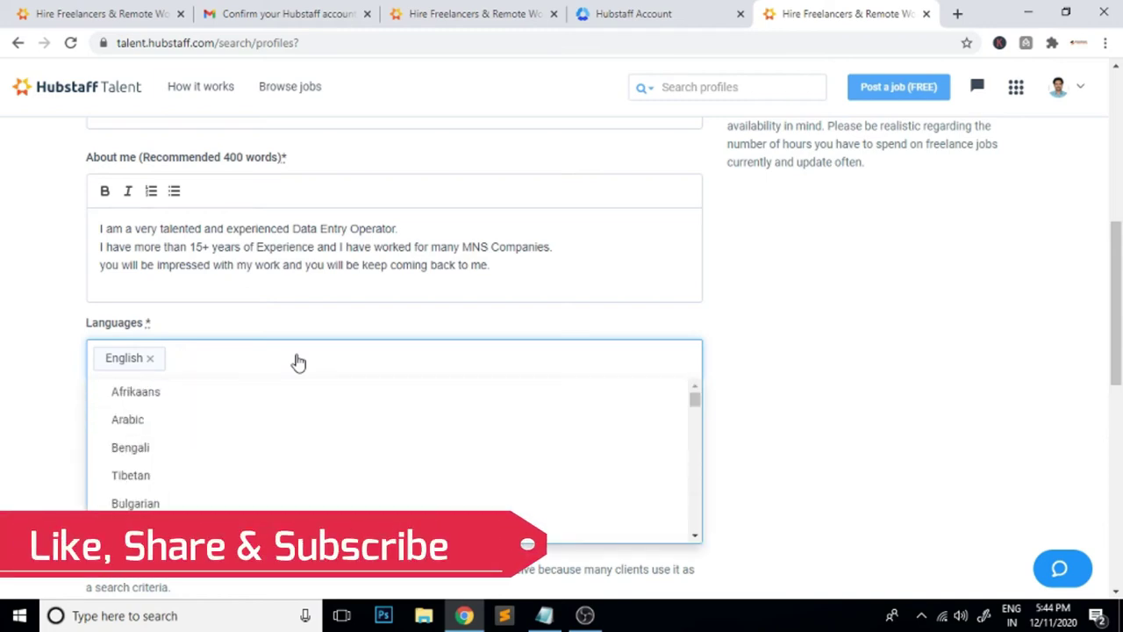
{"action": "scroll", "coordinate": [307, 443], "scroll_direction": "down", "scroll_amount": 2}
{"action": "scroll", "coordinate": [309, 455], "scroll_direction": "down", "scroll_amount": 6}
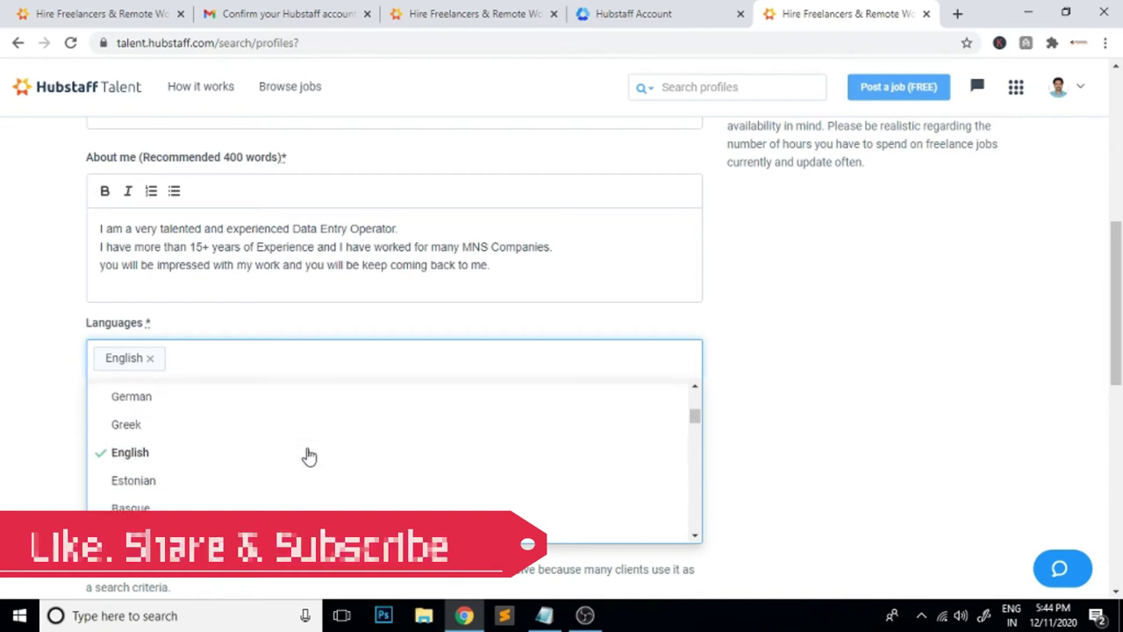
{"action": "scroll", "coordinate": [307, 456], "scroll_direction": "down", "scroll_amount": 3}
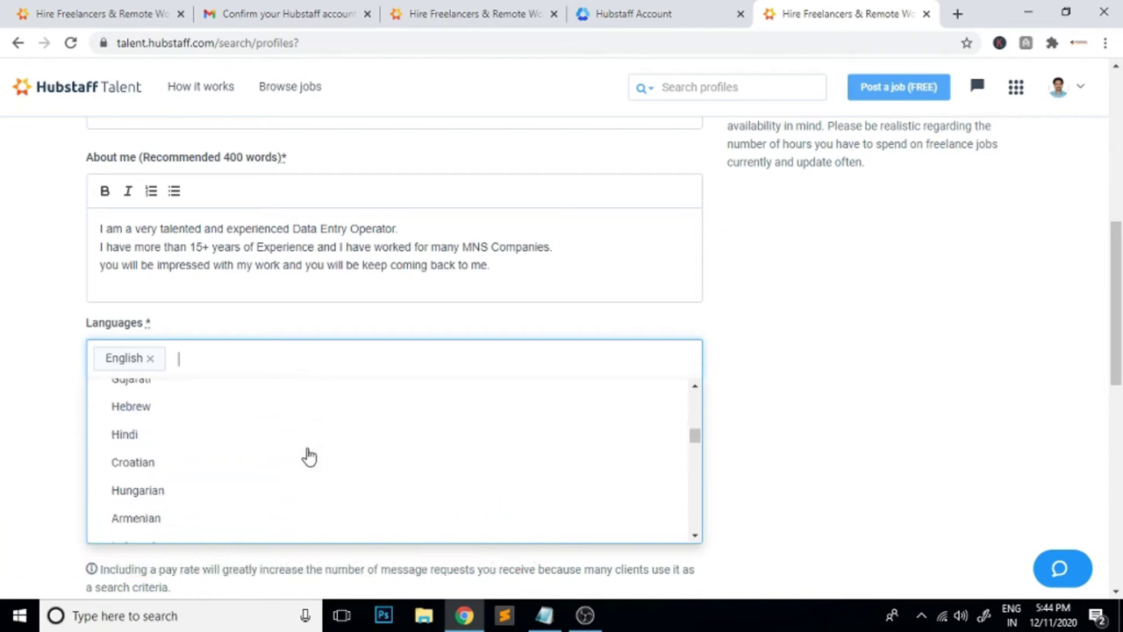
{"action": "left_click", "coordinate": [183, 404]}
{"action": "left_click", "coordinate": [786, 406]}
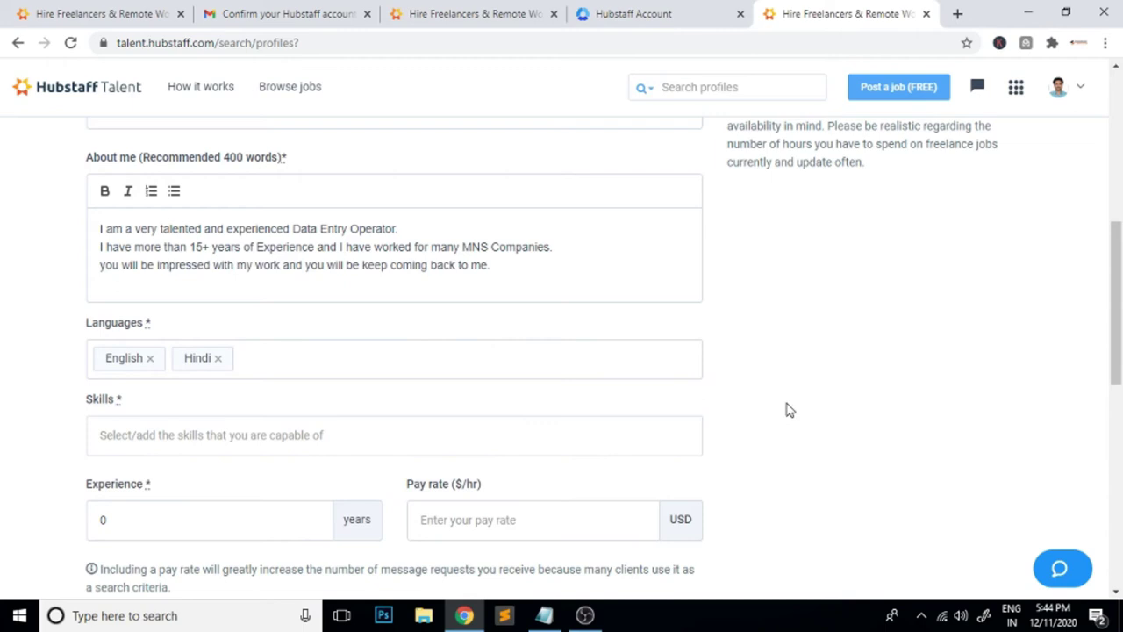
Add Data Entry and Data Analytics as skills
{"action": "left_click", "coordinate": [130, 433]}
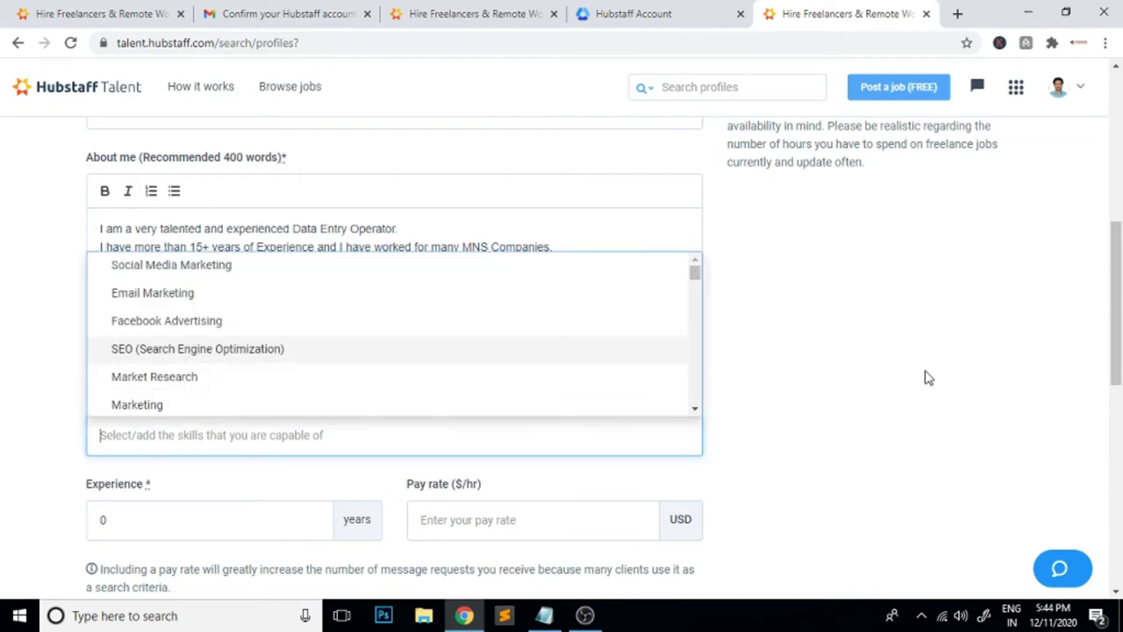
{"action": "type", "text": "dat"}
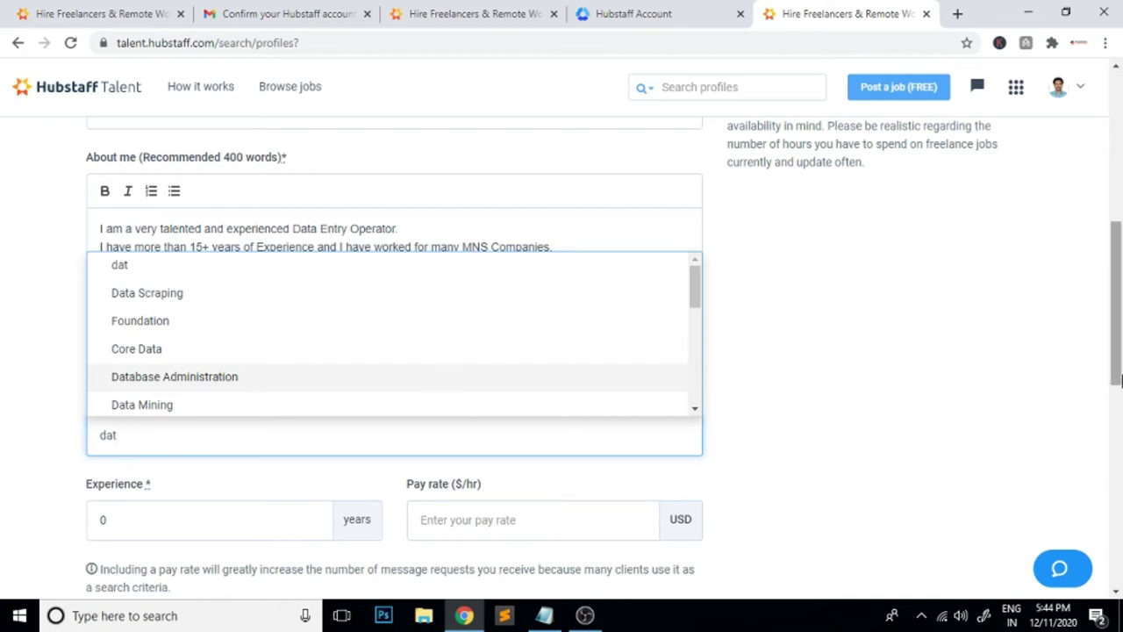
{"action": "type", "text": "a"}
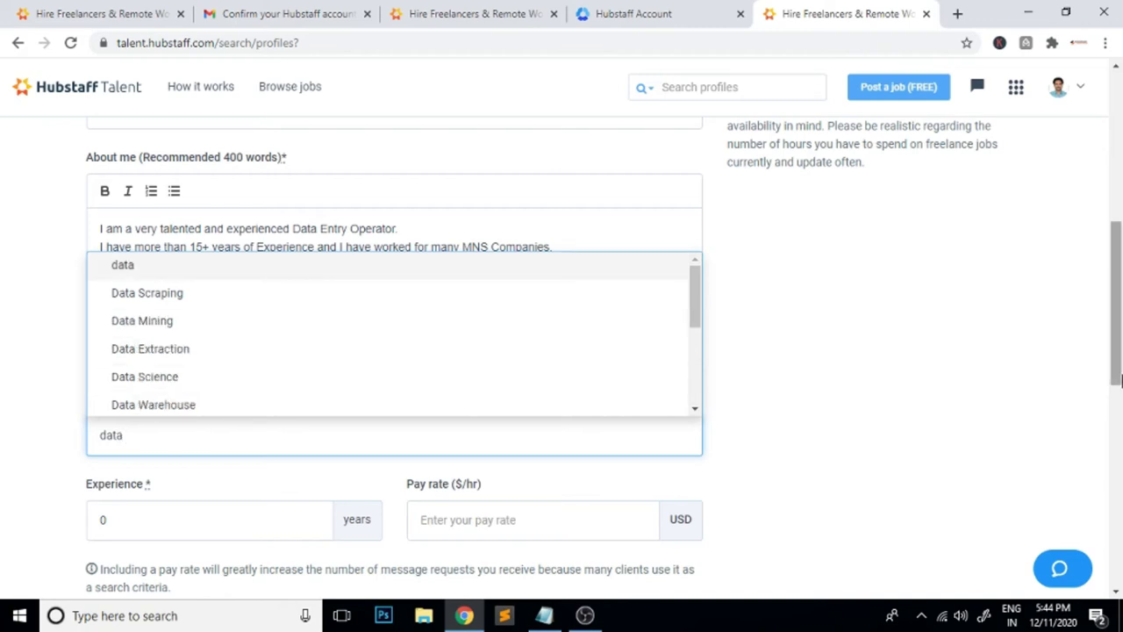
{"action": "type", "text": " en"}
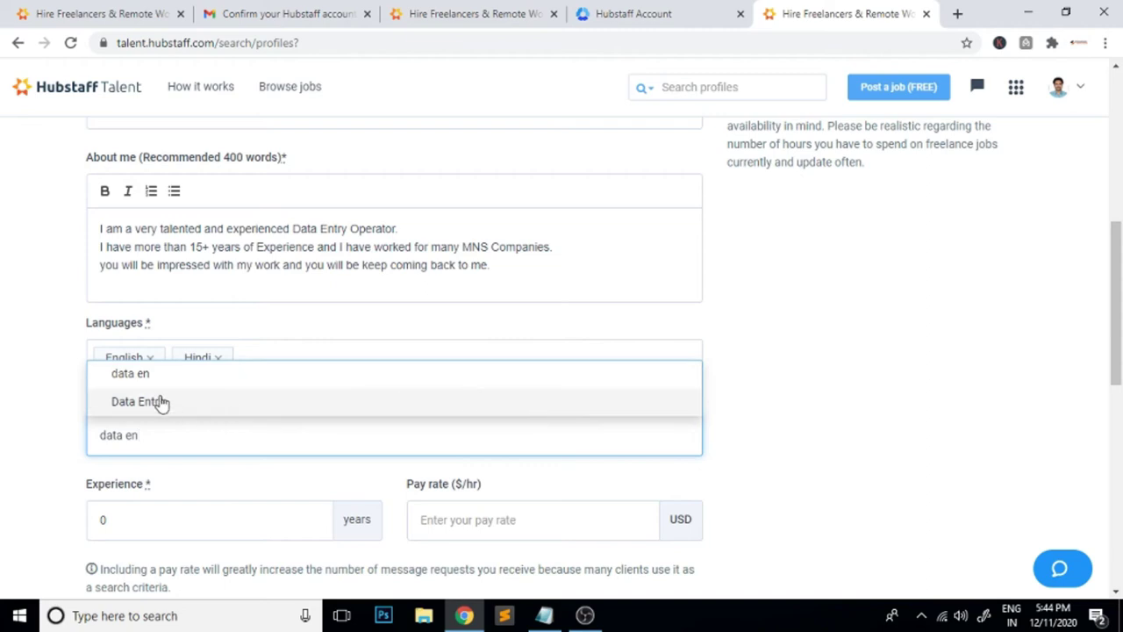
{"action": "left_click", "coordinate": [160, 402]}
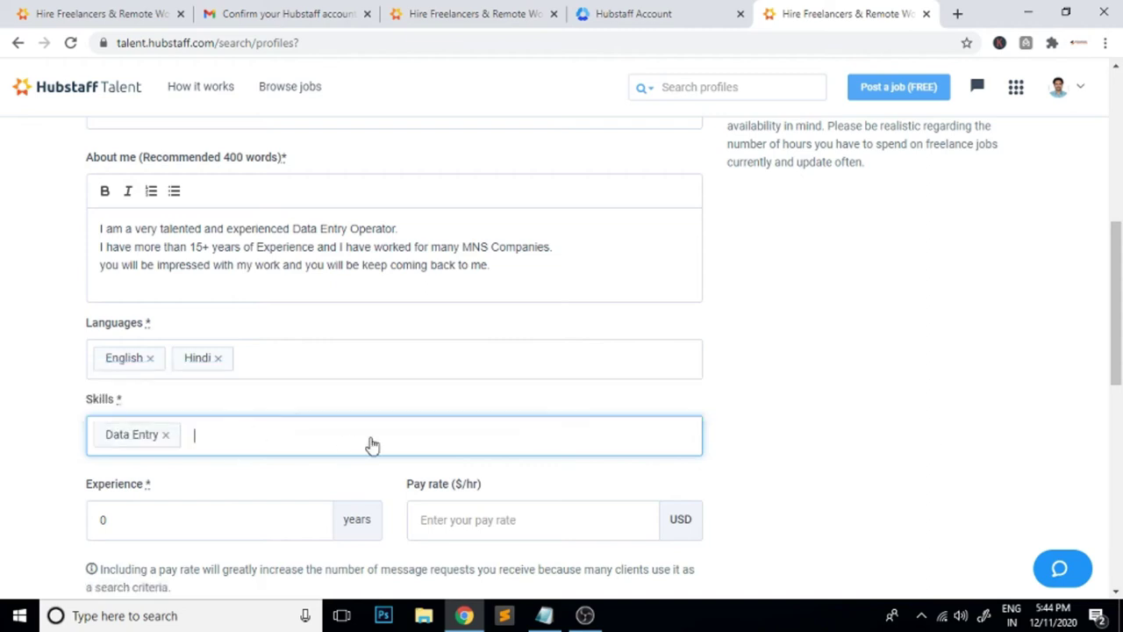
{"action": "type", "text": "dta"}
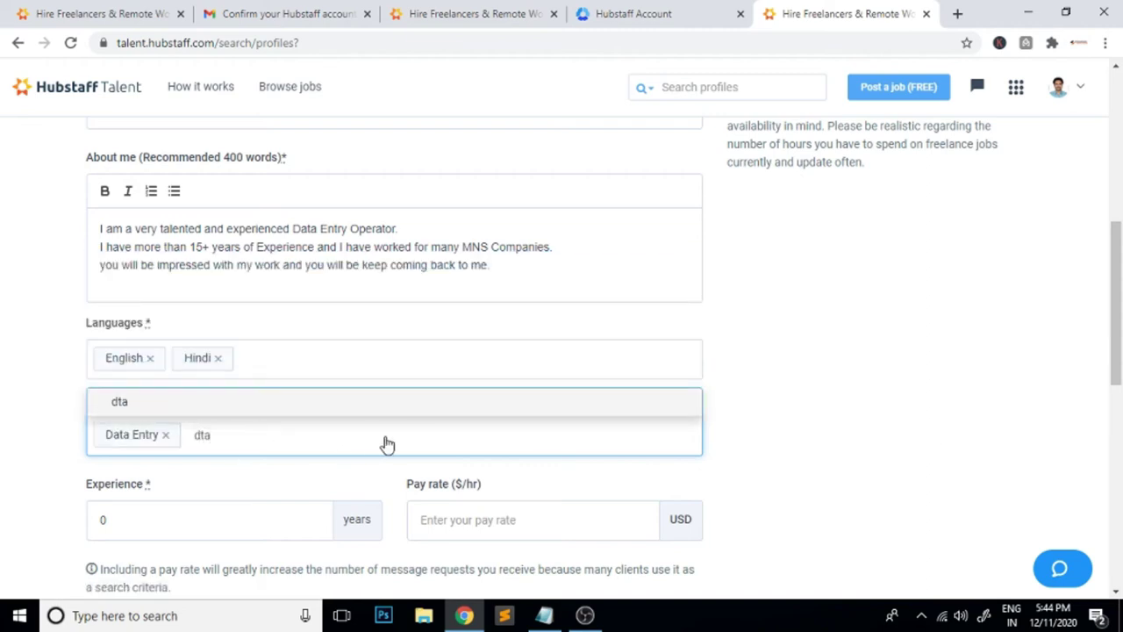
{"action": "key", "text": "BackSpace"}
{"action": "key", "text": "BackSpace"}
{"action": "type", "text": "ata "}
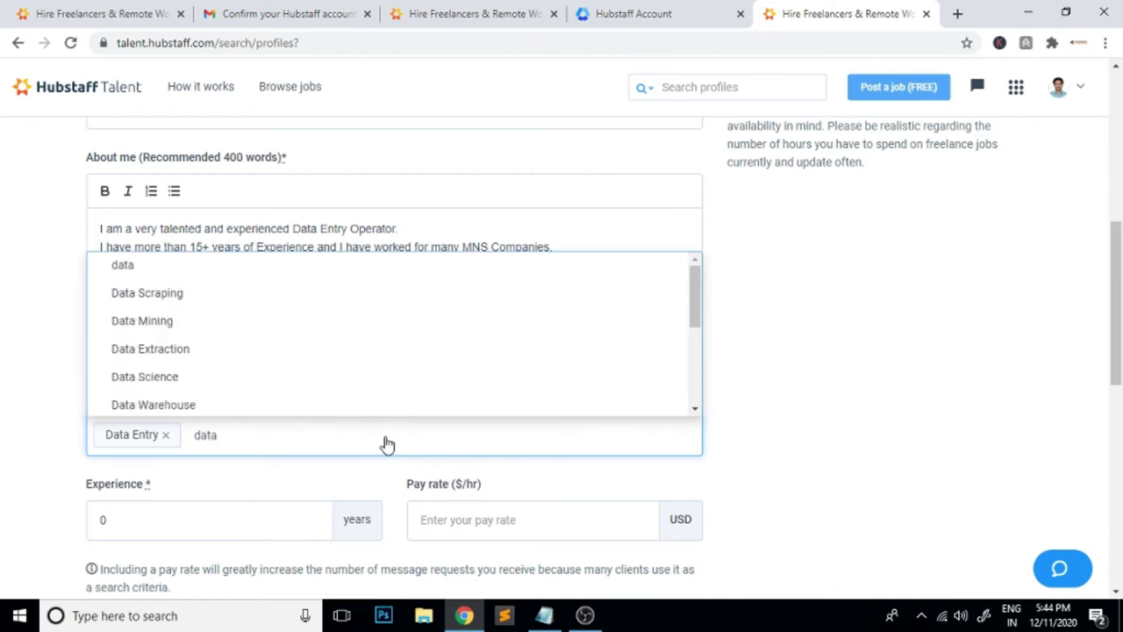
{"action": "type", "text": "a"}
{"action": "type", "text": "ny"}
{"action": "key", "text": "BackSpace"}
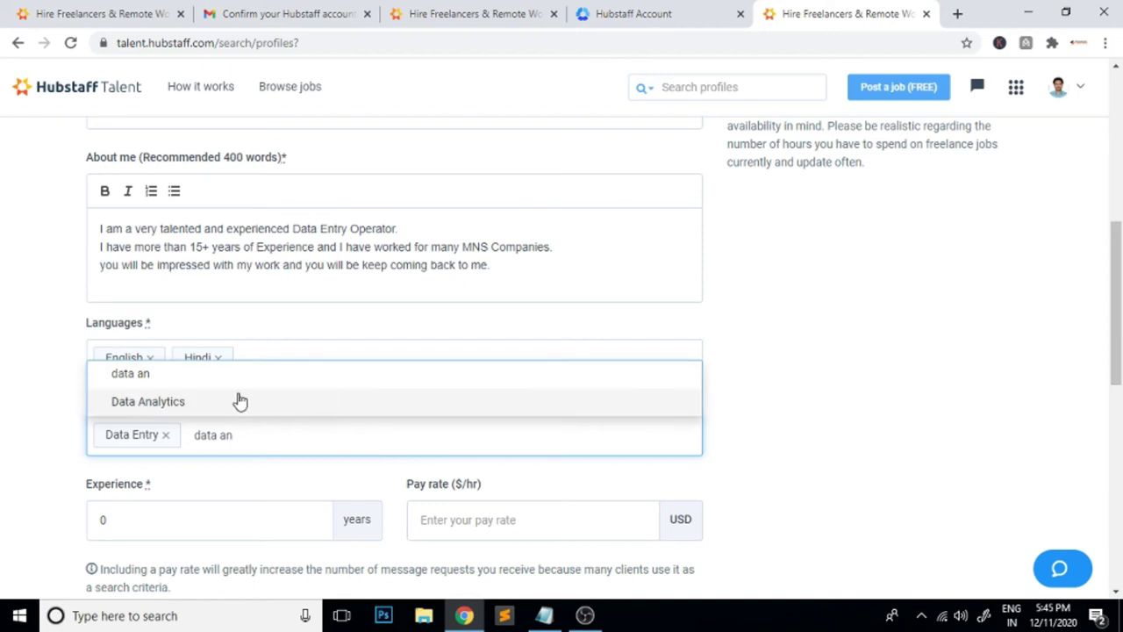
{"action": "left_click", "coordinate": [237, 401]}
{"action": "left_click", "coordinate": [753, 428]}
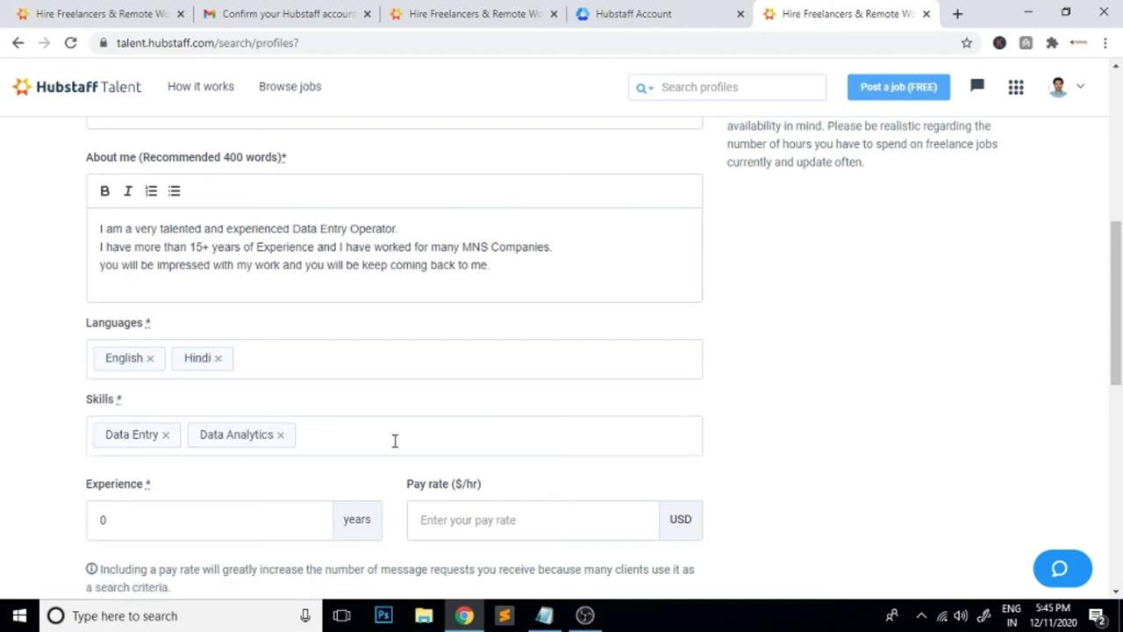
Add Web Design, Responsive Web Design and Web Development as skills
{"action": "left_click", "coordinate": [318, 442]}
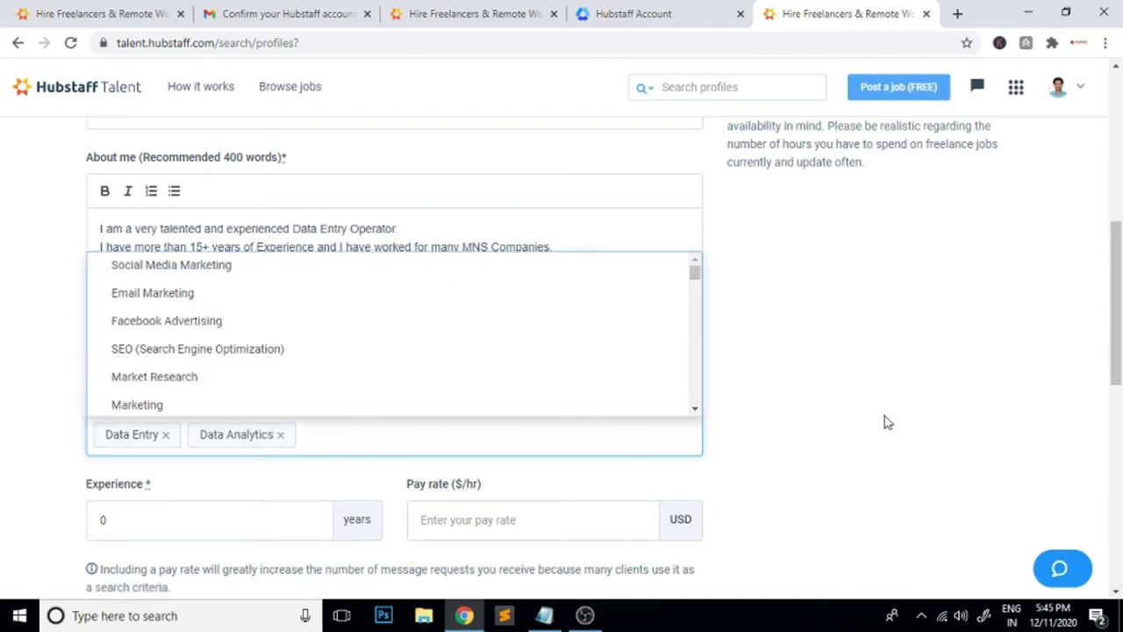
{"action": "type", "text": "web"}
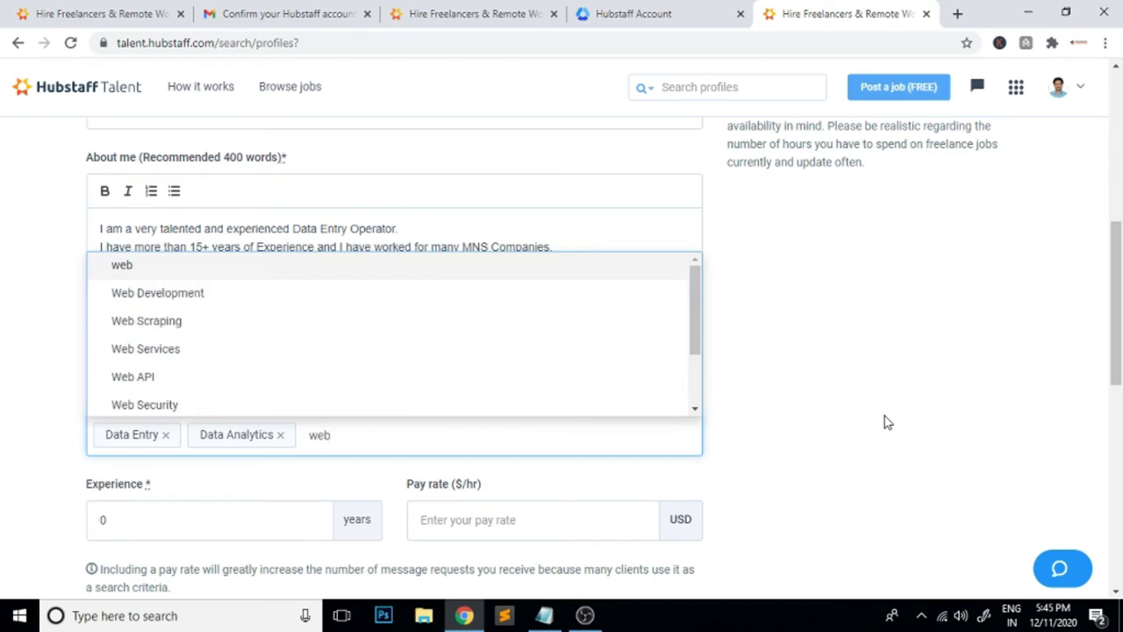
{"action": "type", "text": " de"}
{"action": "key", "text": "BackSpace"}
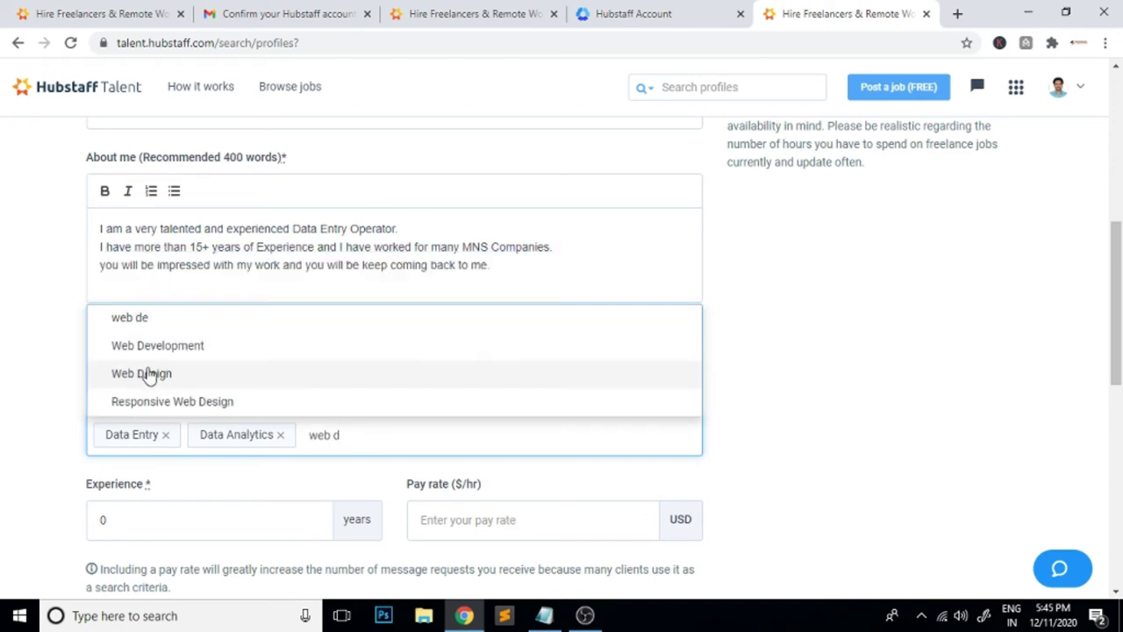
{"action": "left_click", "coordinate": [149, 376]}
{"action": "left_click", "coordinate": [166, 406]}
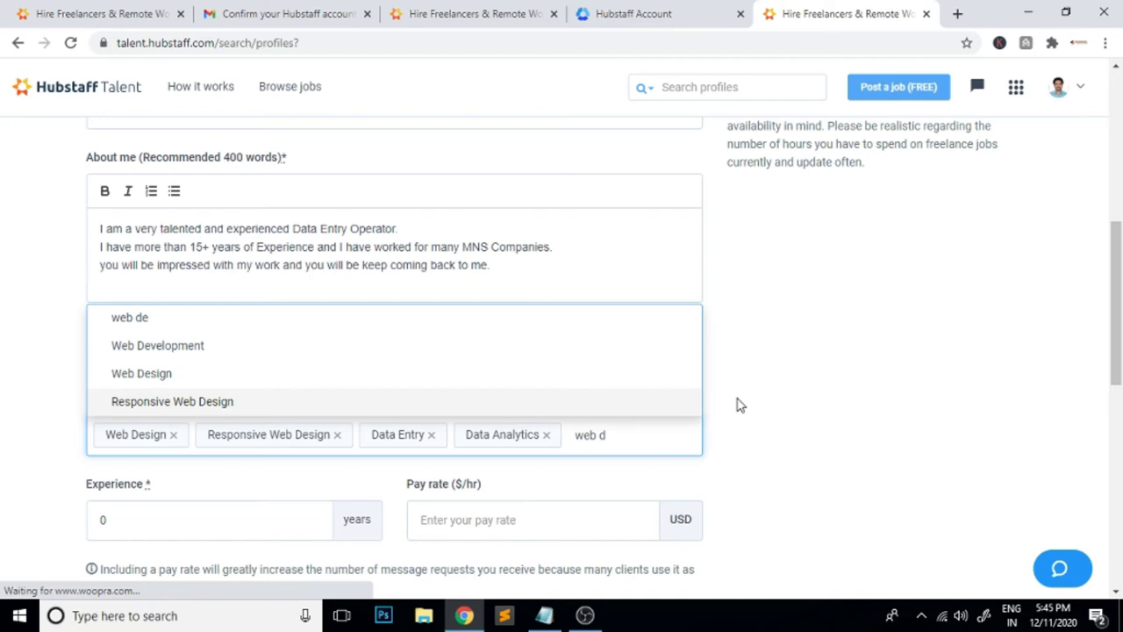
{"action": "left_click", "coordinate": [151, 345]}
{"action": "left_click", "coordinate": [754, 427]}
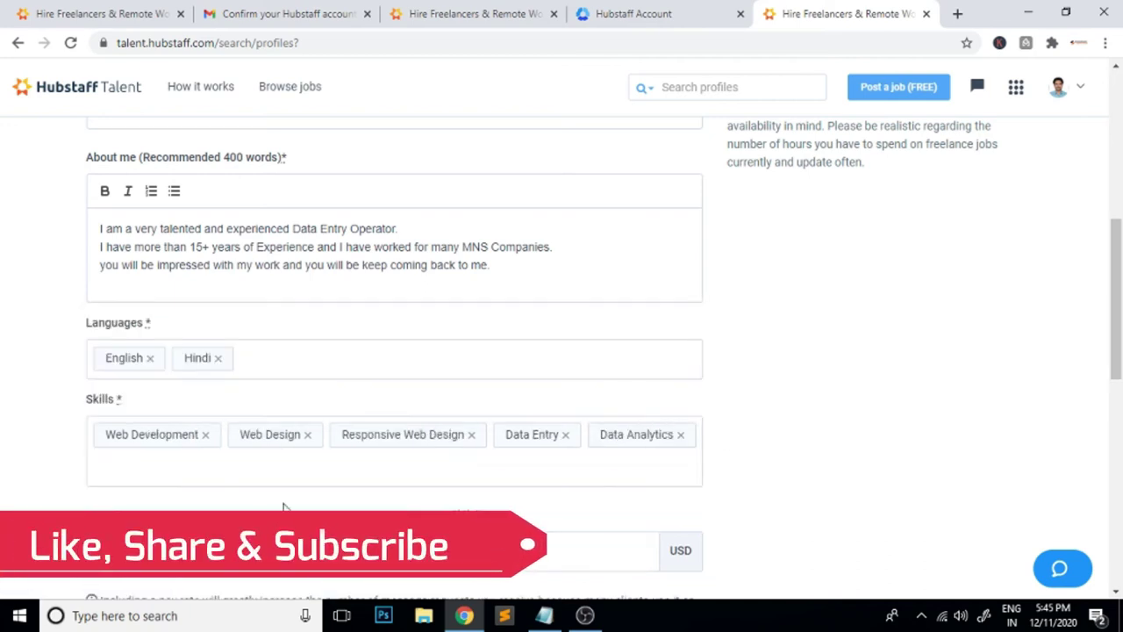
{"action": "scroll", "coordinate": [787, 471], "scroll_direction": "down", "scroll_amount": 3}
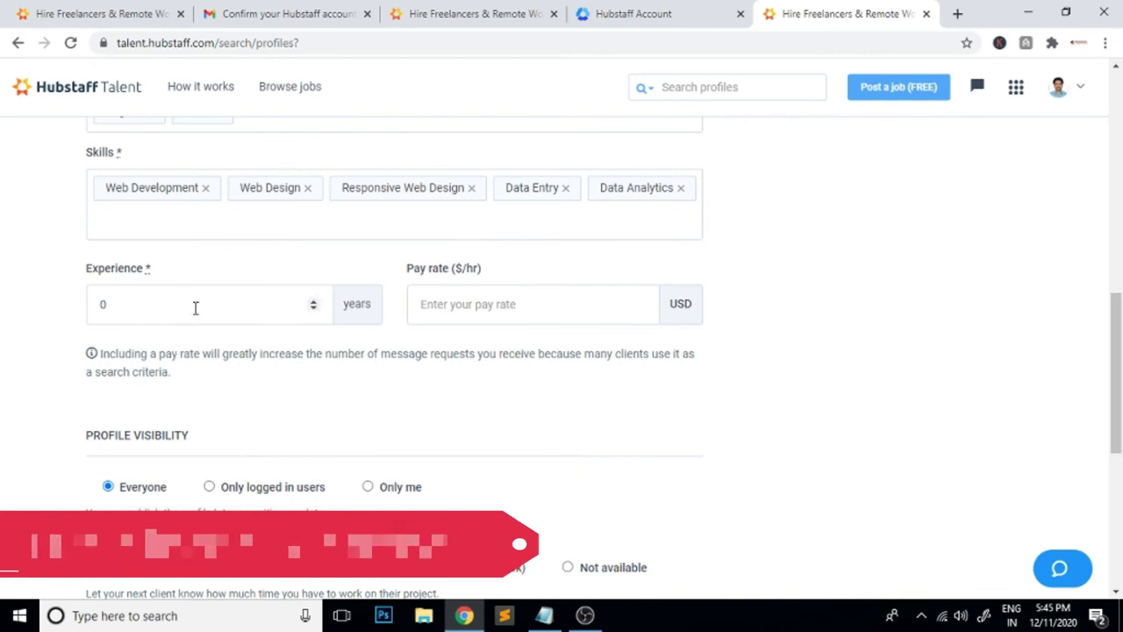
Enter 15 years of experience and a 10 USD hourly pay rate
{"action": "left_click", "coordinate": [194, 307]}
{"action": "key", "text": "BackSpace"}
{"action": "type", "text": "15"}
{"action": "left_click", "coordinate": [524, 307]}
{"action": "type", "text": "10"}
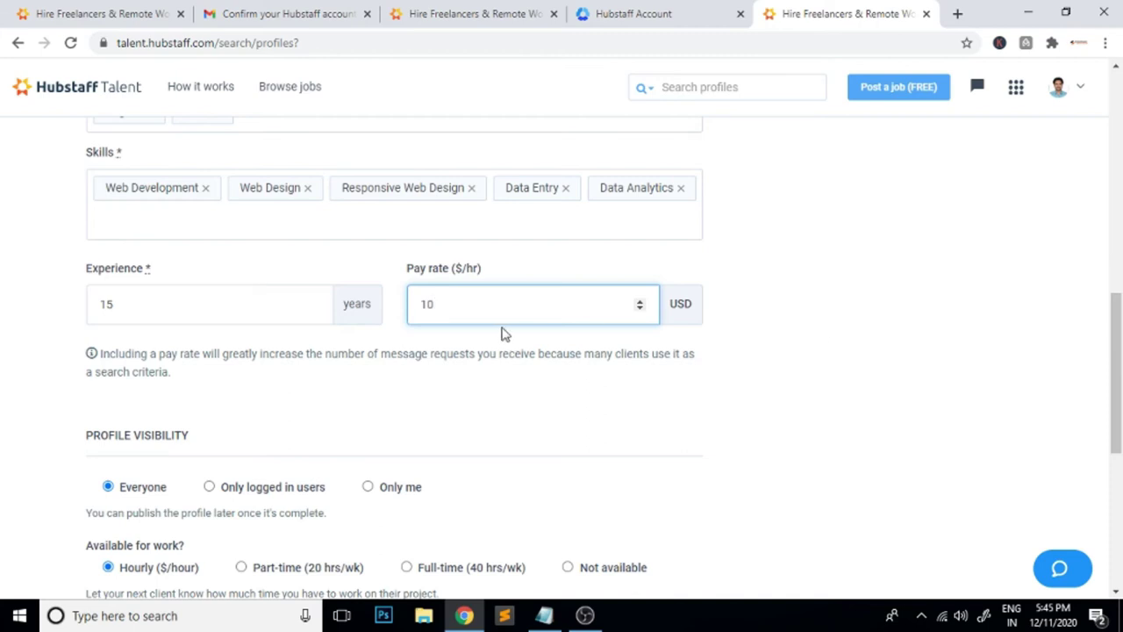
{"action": "scroll", "coordinate": [765, 358], "scroll_direction": "down", "scroll_amount": 2}
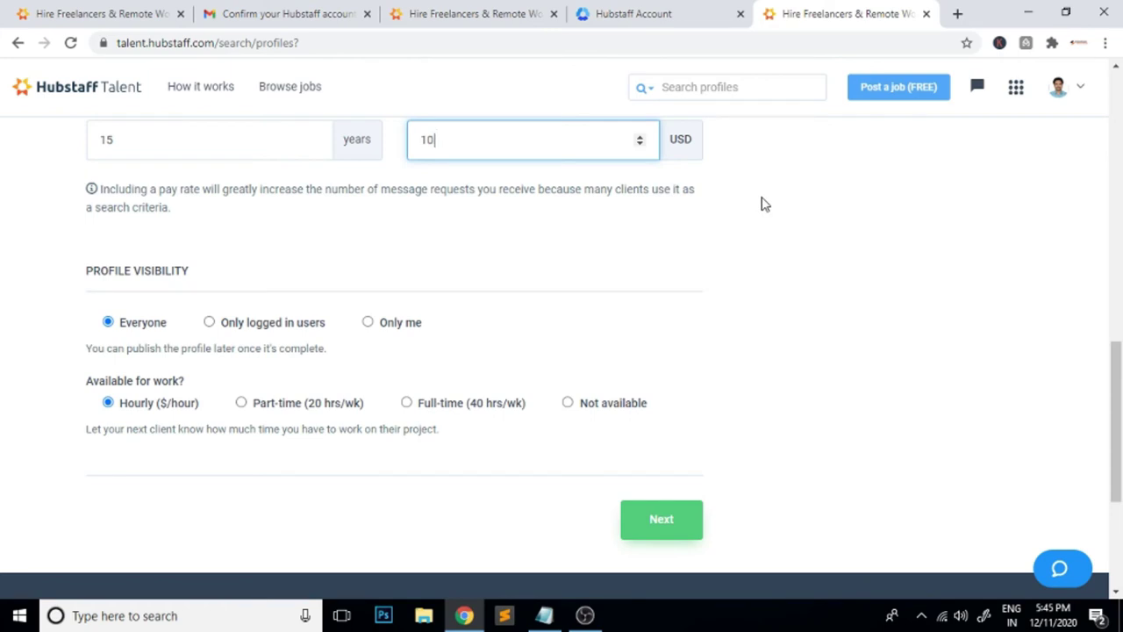
{"action": "left_click", "coordinate": [957, 13]}
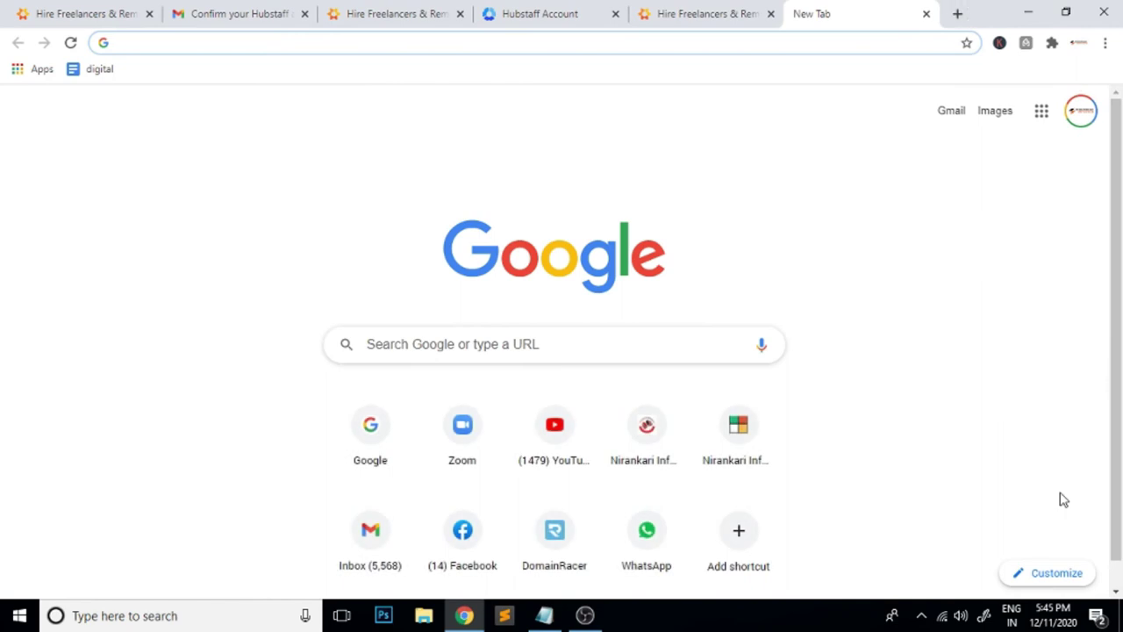
Go to Google and search 'usd to inr'
{"action": "type", "text": "go"}
{"action": "key", "text": "Return"}
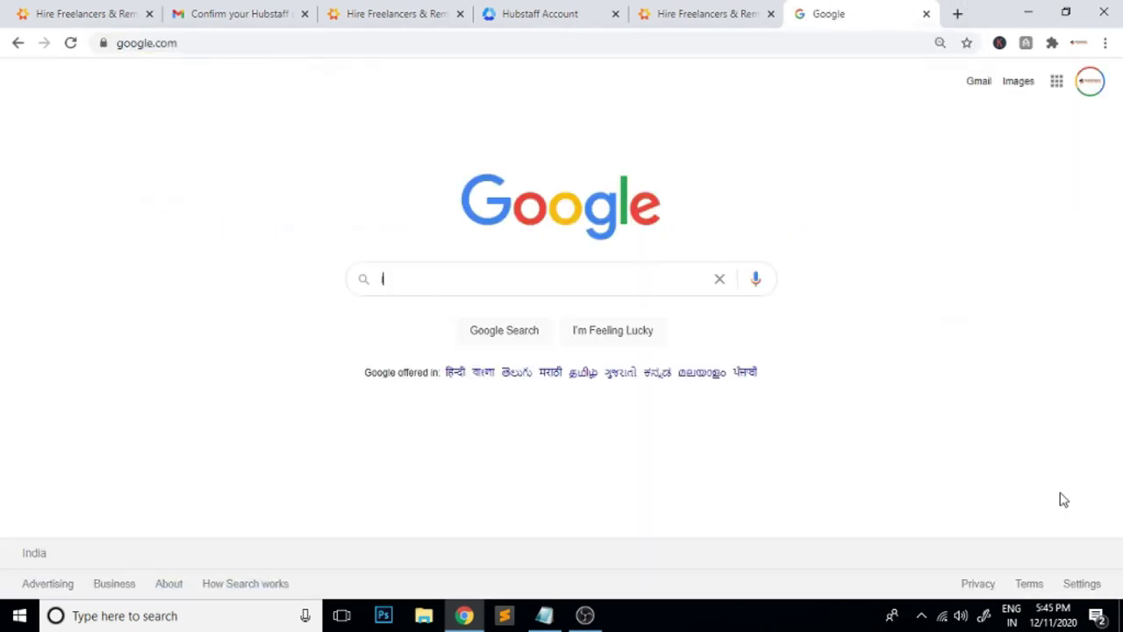
{"action": "type", "text": "in"}
{"action": "key", "text": "BackSpace"}
{"action": "key", "text": "BackSpace"}
{"action": "type", "text": "ur"}
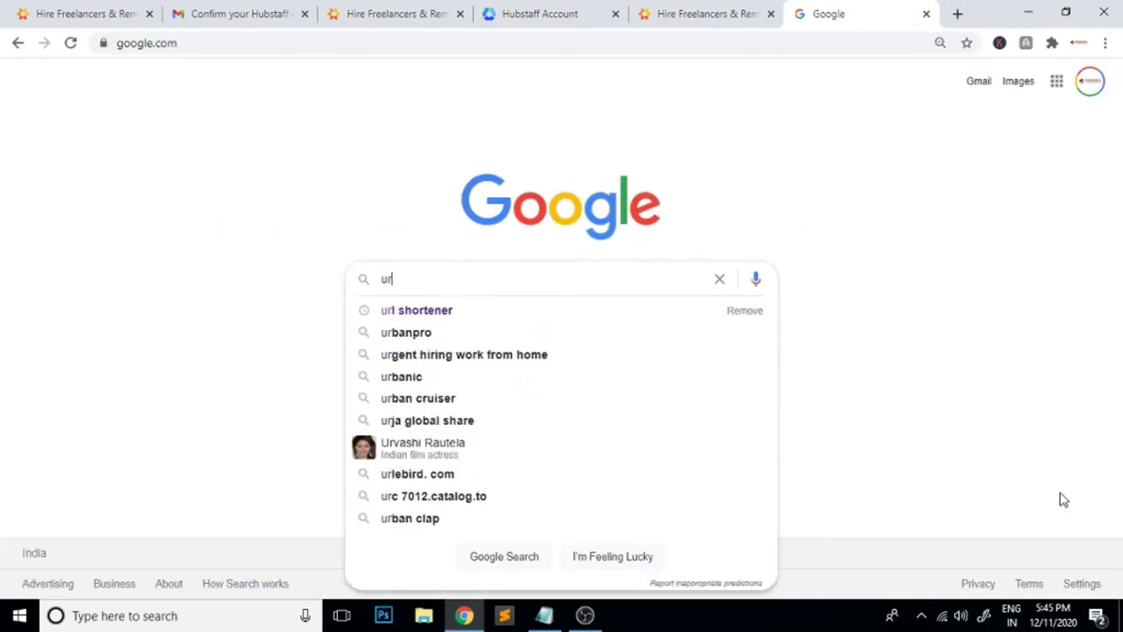
{"action": "key", "text": "BackSpace"}
{"action": "type", "text": "sd"}
{"action": "key", "text": "Down"}
{"action": "key", "text": "Return"}
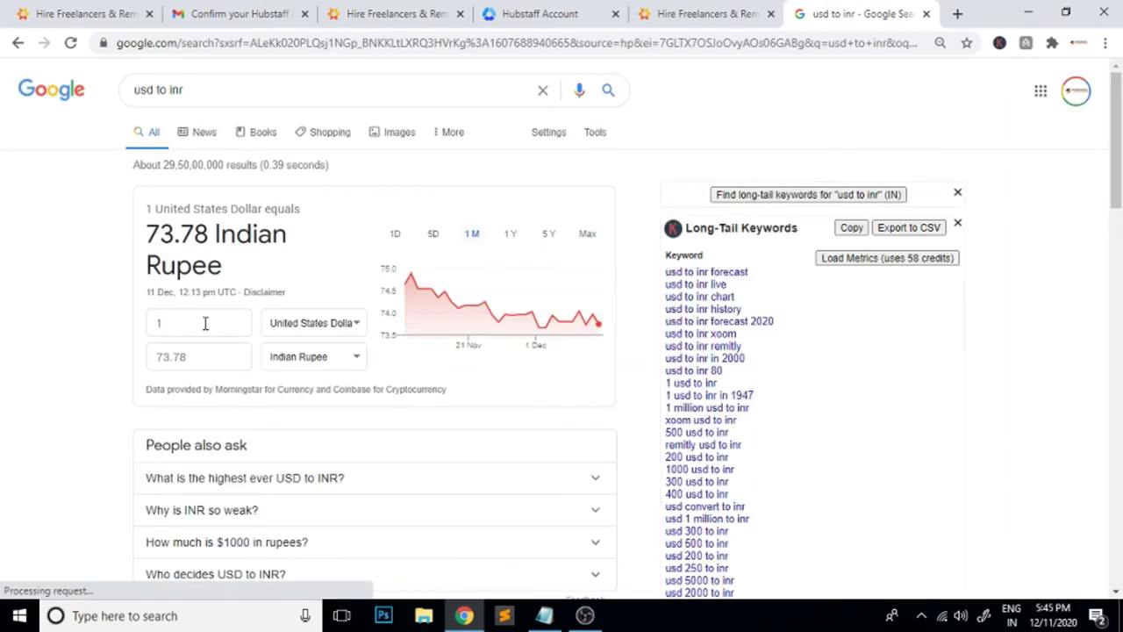
Convert 80 US dollars in the converter, giving 5902.35 Indian rupees
{"action": "left_click", "coordinate": [205, 323]}
{"action": "type", "text": "10"}
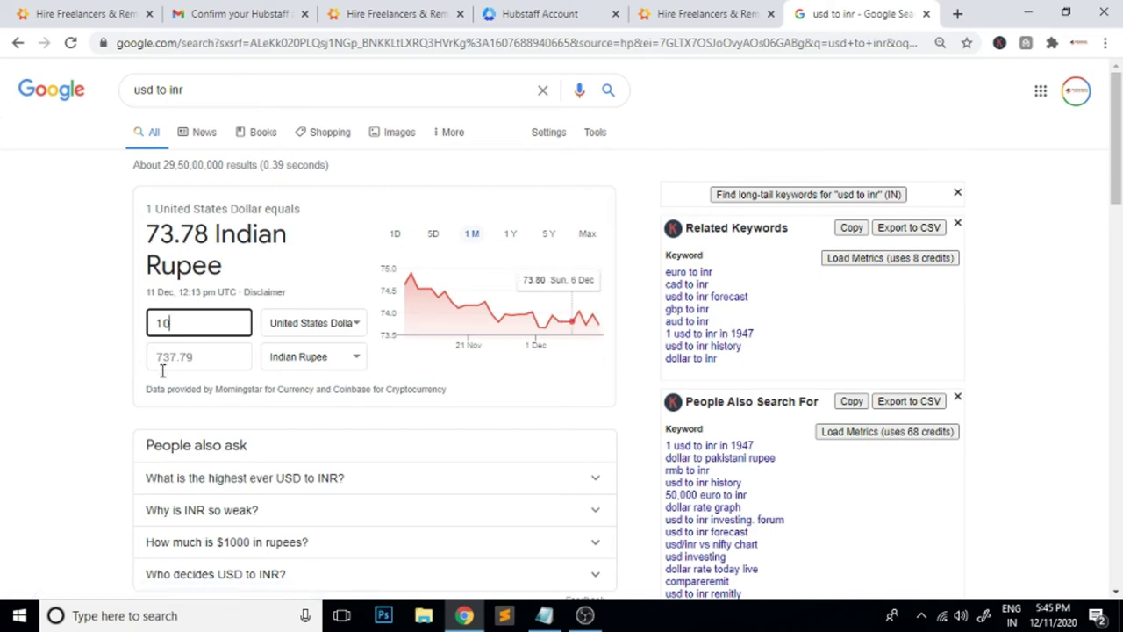
{"action": "left_click", "coordinate": [197, 321]}
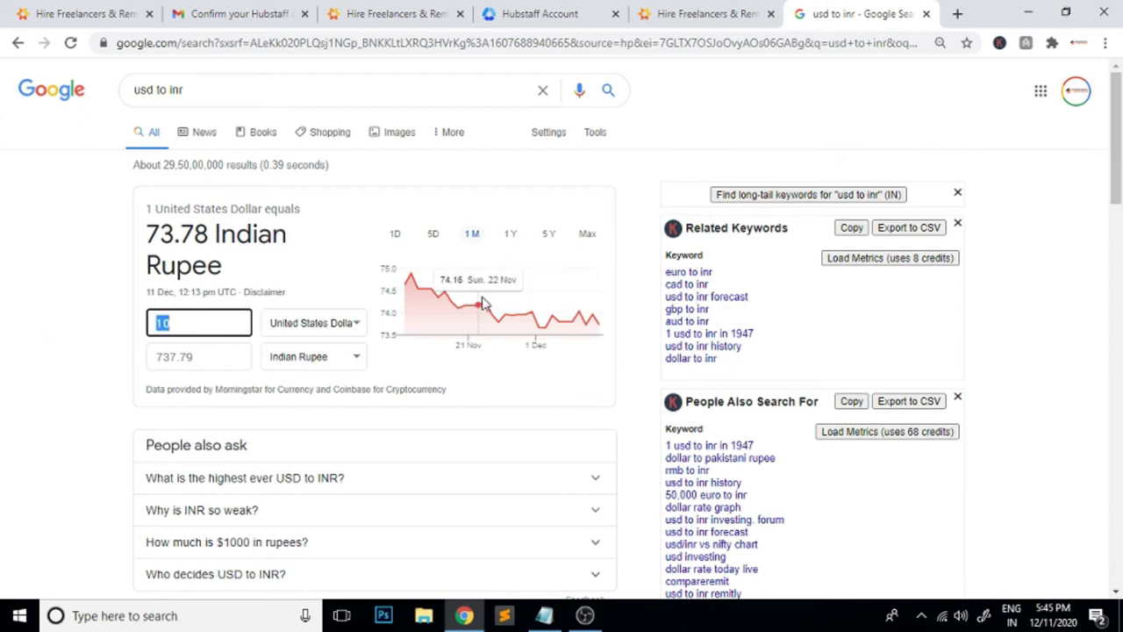
{"action": "type", "text": "080"}
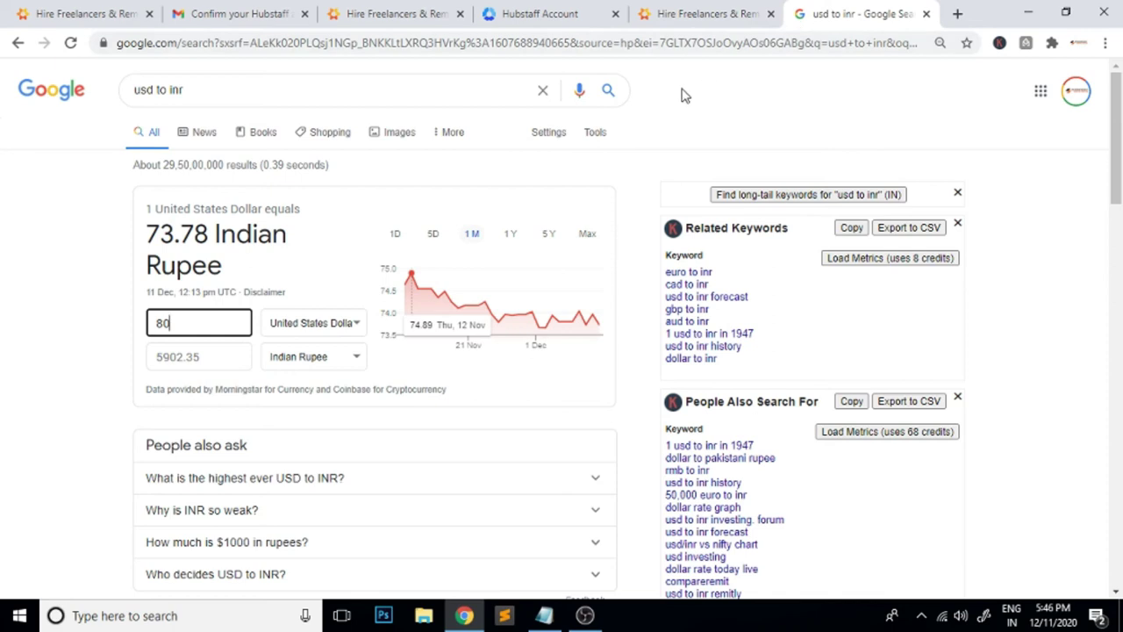
{"action": "key", "text": "super+r"}
Compute 5000×30 and 1000×300 in Windows Calculator, then close it
{"action": "type", "text": "calc"}
{"action": "key", "text": "Return"}
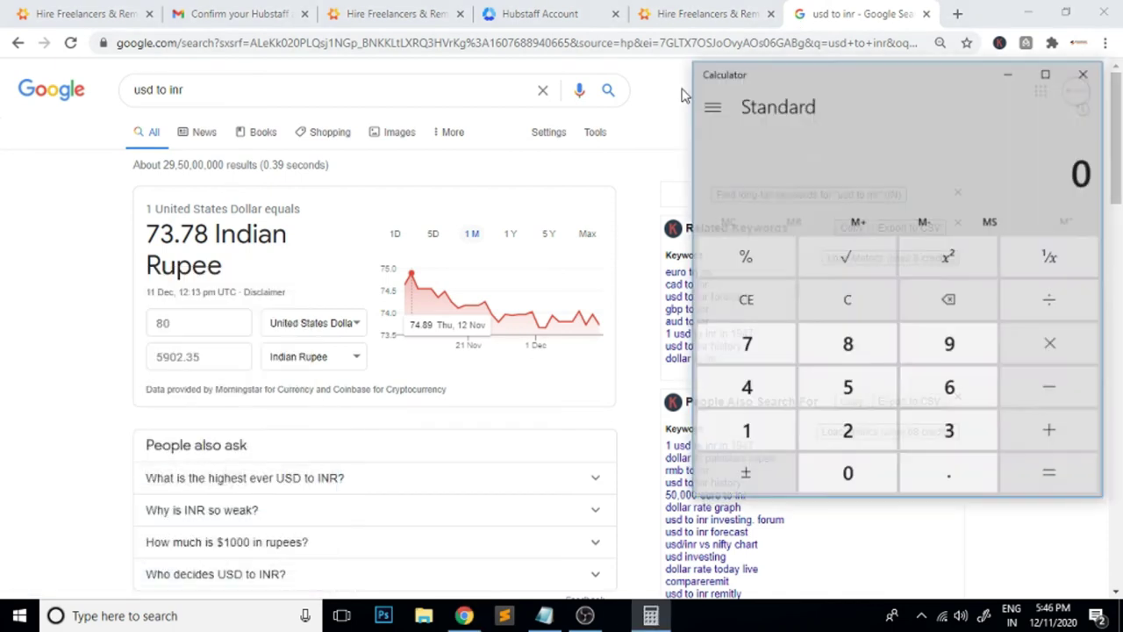
{"action": "type", "text": "500"}
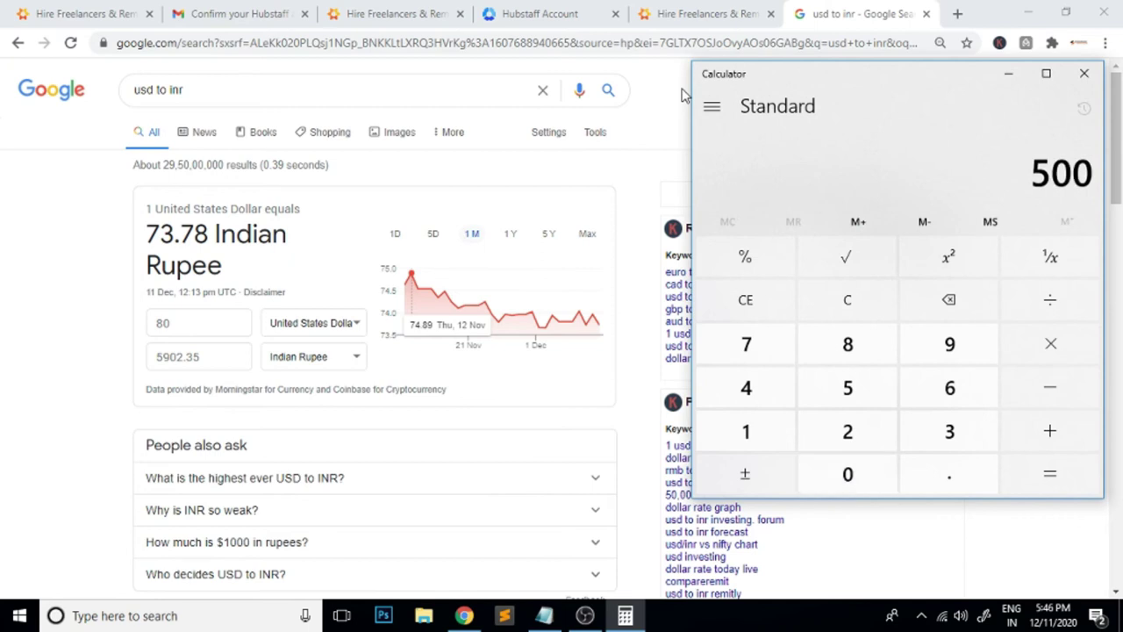
{"action": "type", "text": "0"}
{"action": "type", "text": "*30"}
{"action": "key", "text": "Return"}
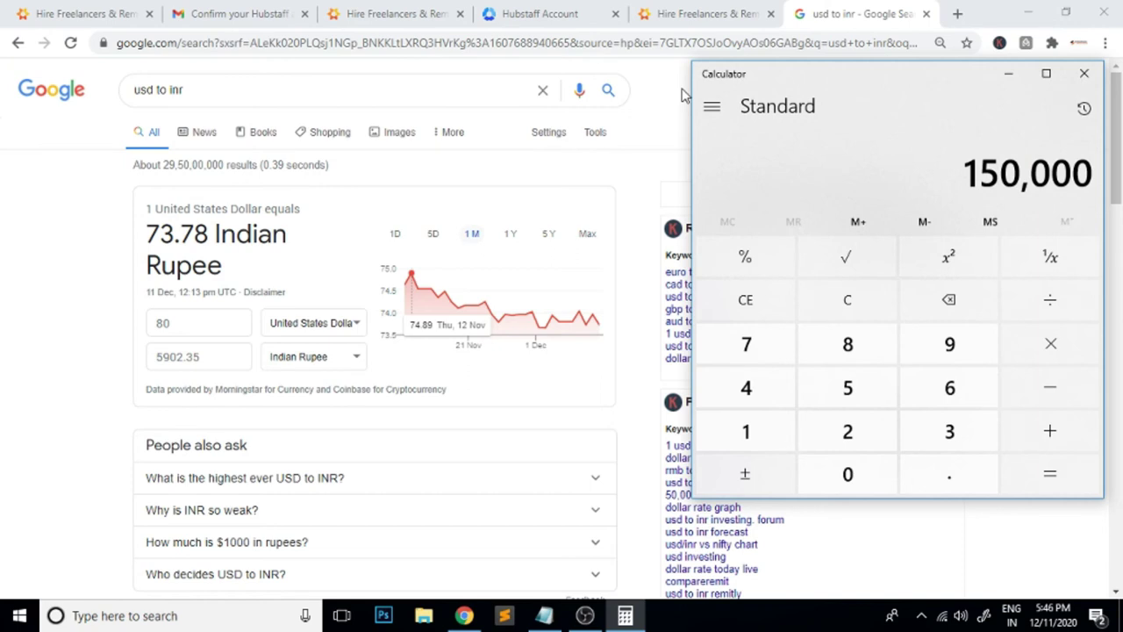
{"action": "key", "text": "Escape"}
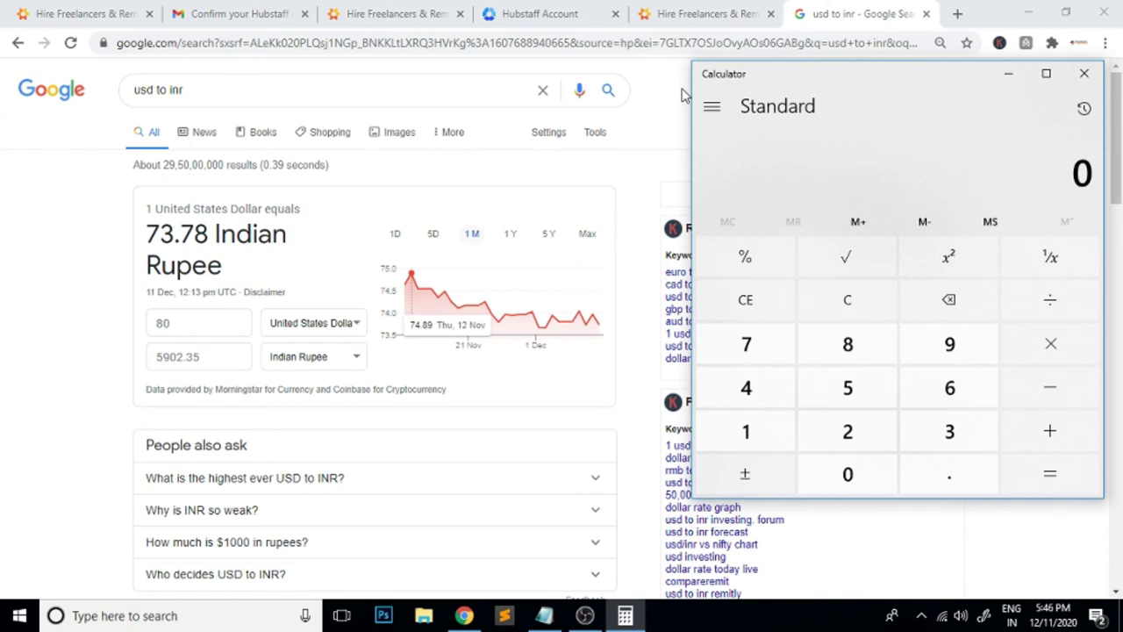
{"action": "type", "text": "100"}
{"action": "type", "text": "000"}
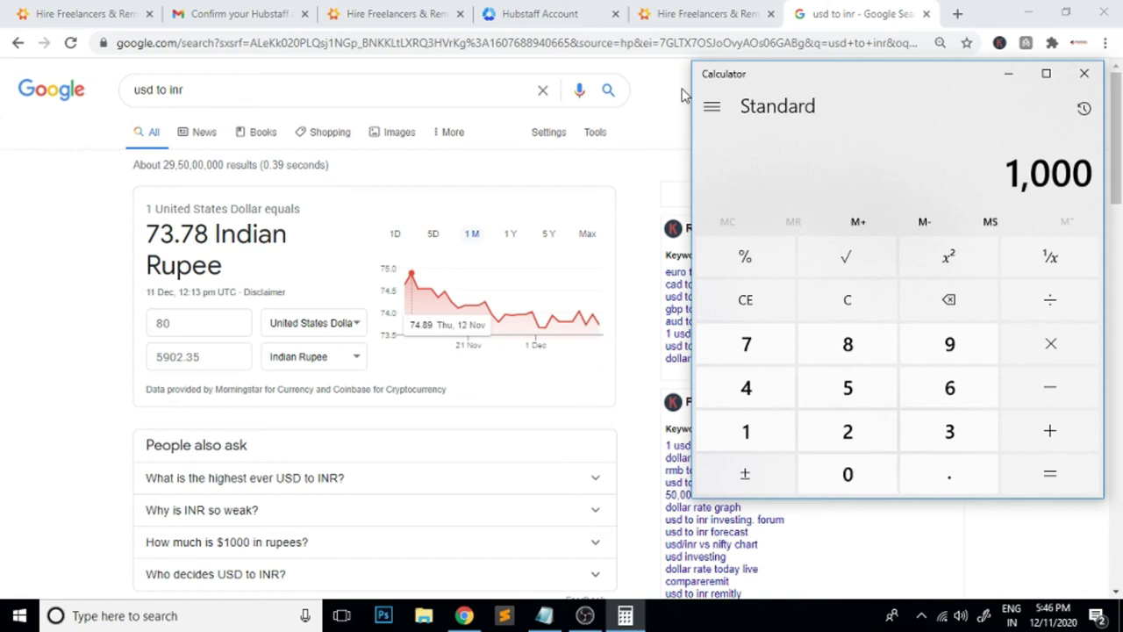
{"action": "type", "text": "*300"}
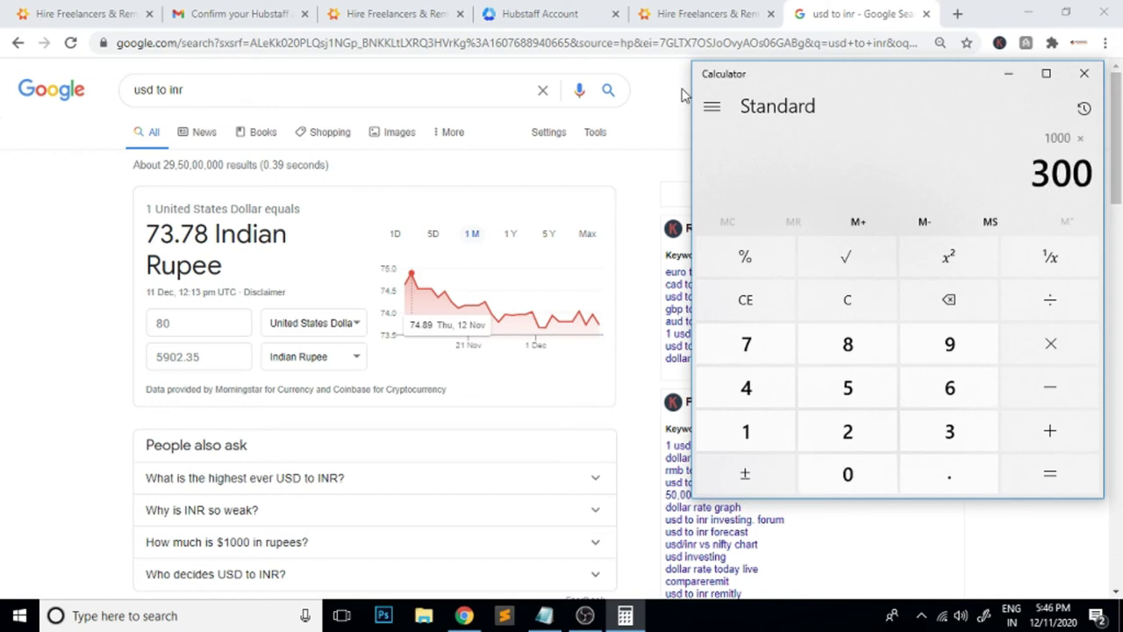
{"action": "key", "text": "Escape"}
{"action": "type", "text": "300000"}
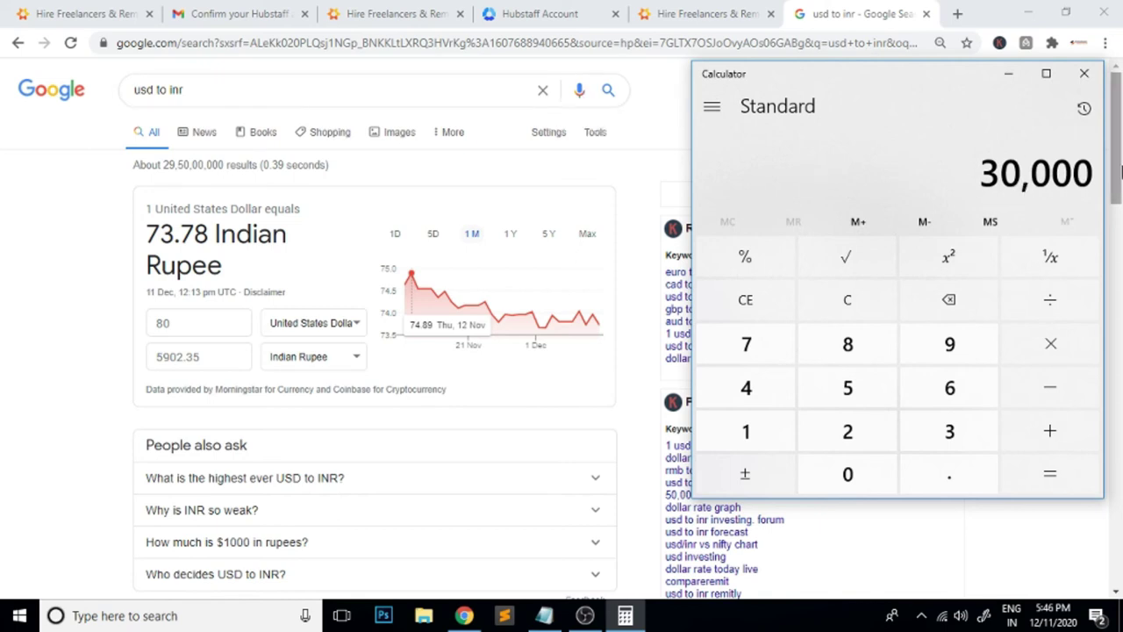
{"action": "left_click", "coordinate": [1088, 77]}
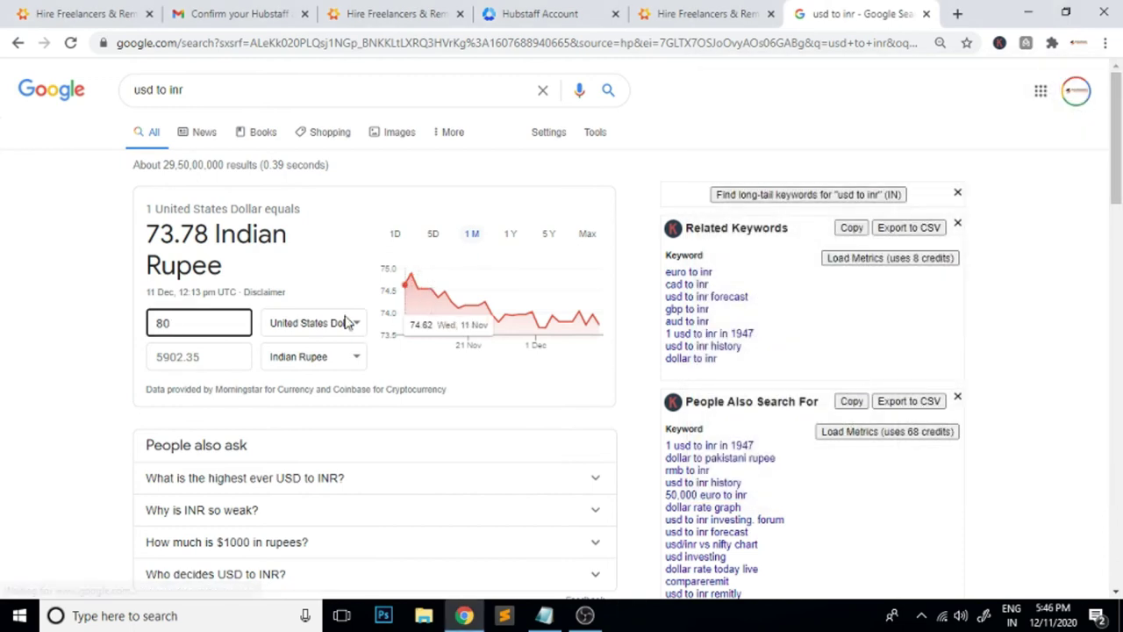
Back in Hubstaff Talent, submit the Details with Everyone visibility and Hourly availability
{"action": "left_click", "coordinate": [693, 17]}
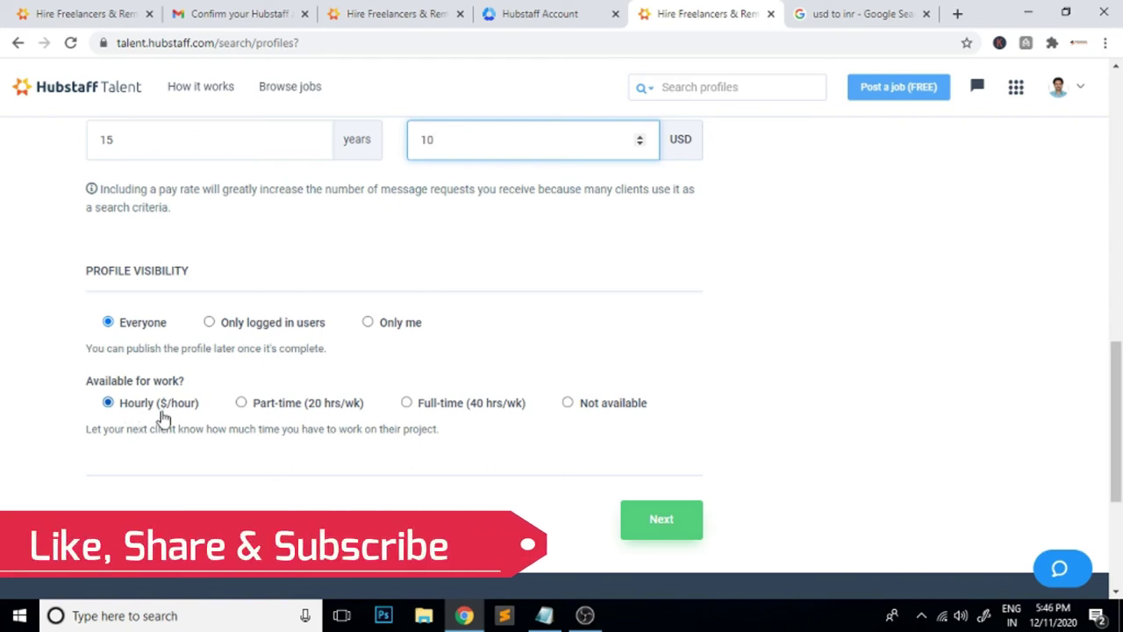
{"action": "left_click", "coordinate": [661, 521]}
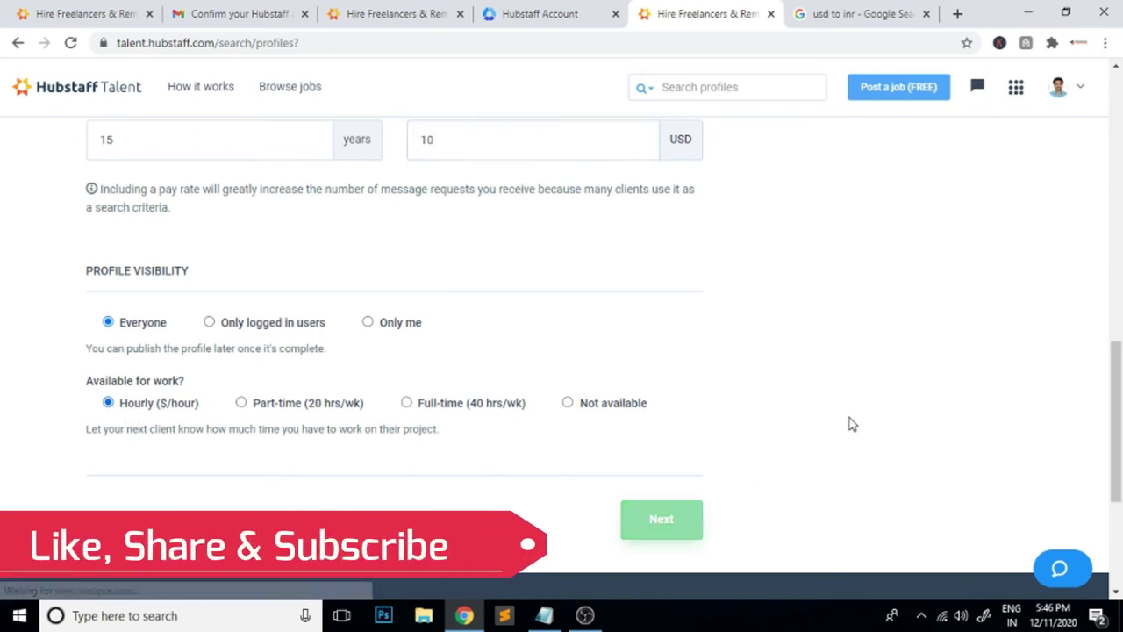